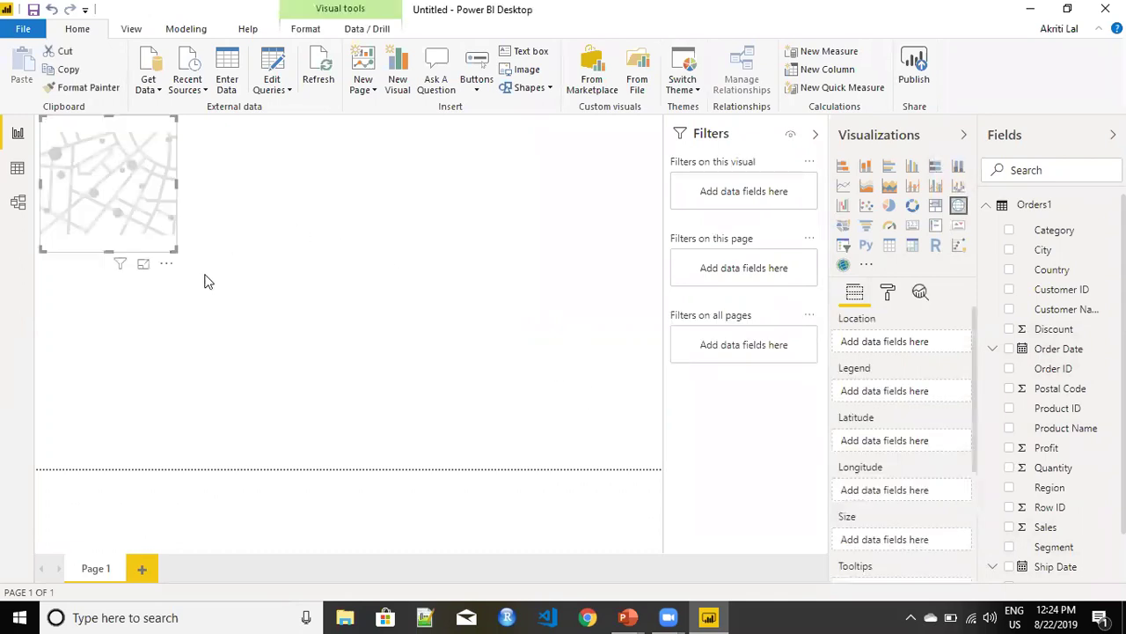
- Enlarge the empty map visual so it fills most of the report page
{"action": "left_click_drag", "start_coordinate": [176, 250], "coordinate": [223, 263]}
{"action": "left_click_drag", "start_coordinate": [370, 326], "coordinate": [576, 414]}
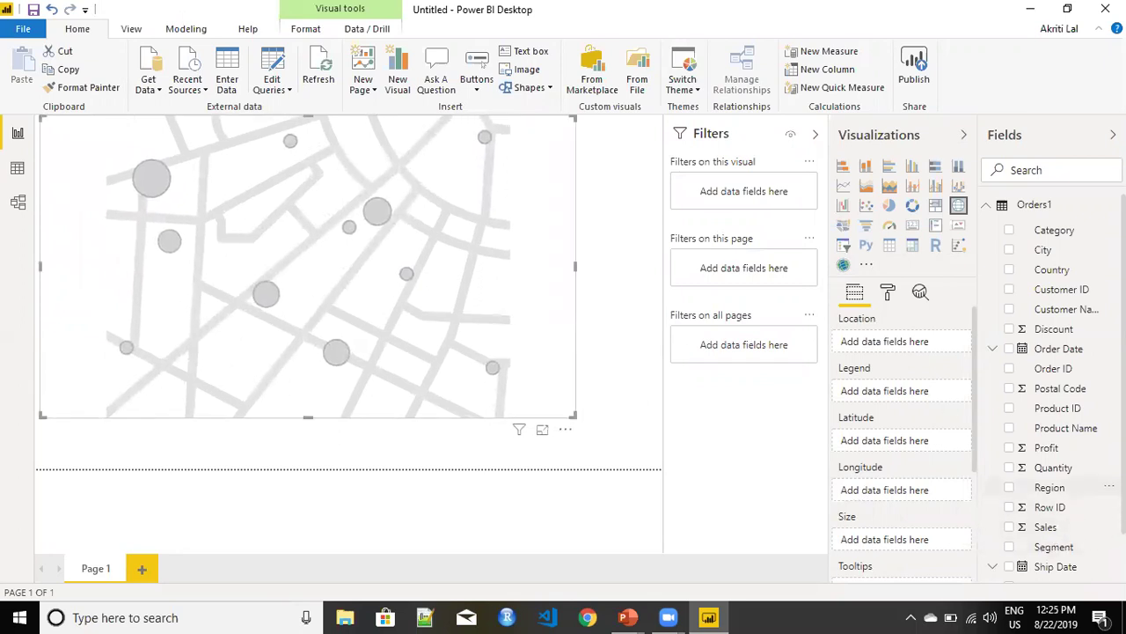
- Set the State field's data category to State or Province
{"action": "scroll", "coordinate": [1065, 564], "scroll_direction": "down", "scroll_amount": 2}
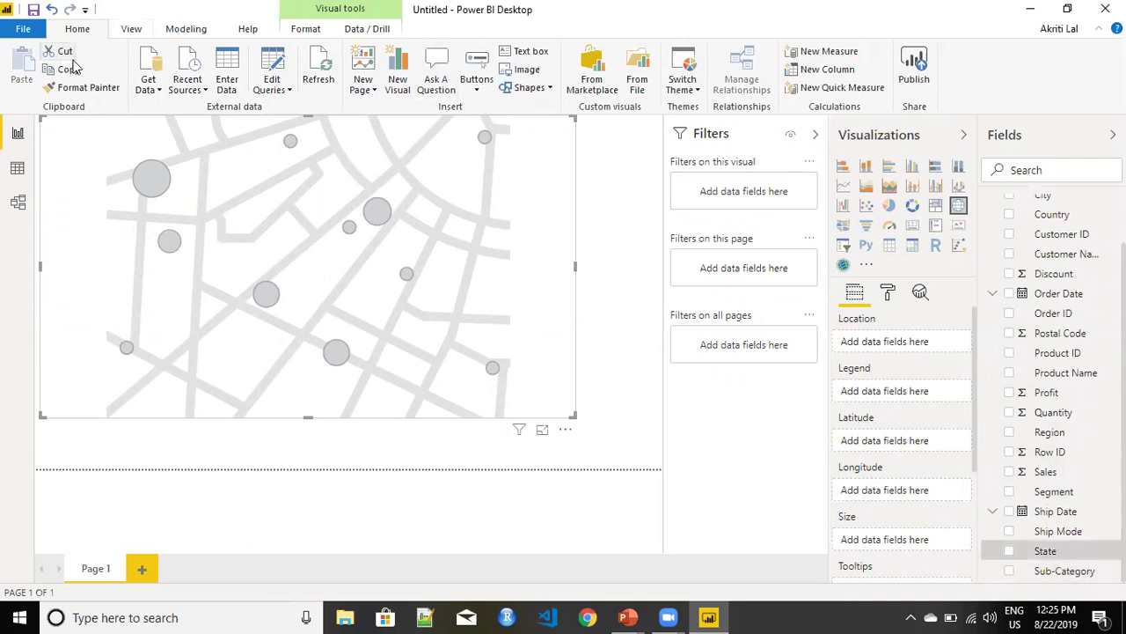
{"action": "left_click", "coordinate": [184, 30]}
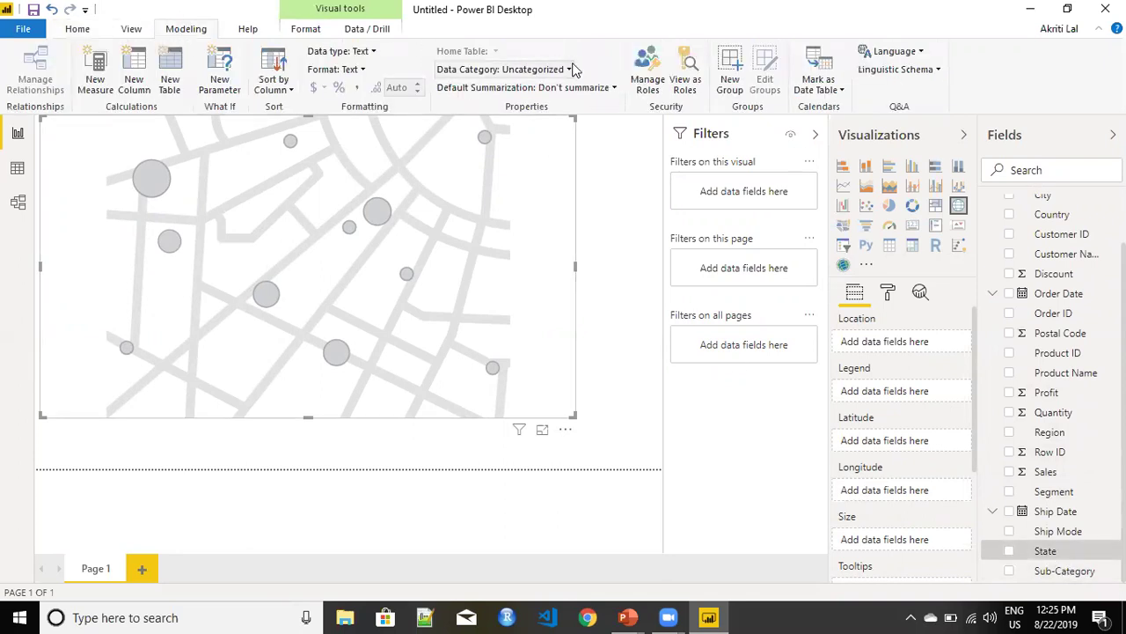
{"action": "left_click", "coordinate": [571, 70]}
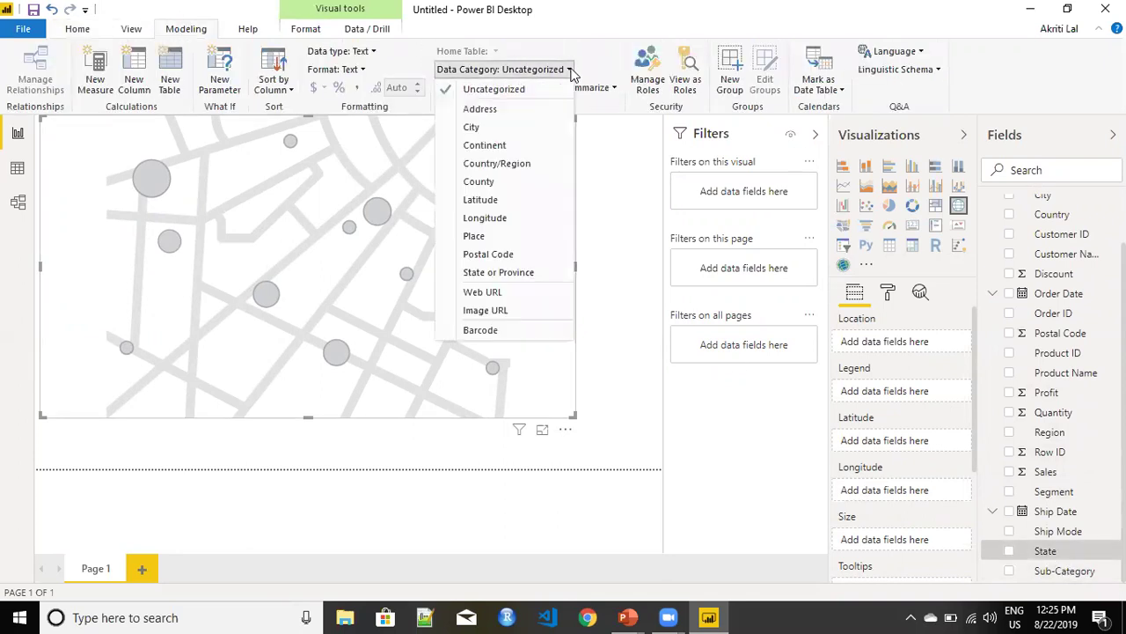
{"action": "left_click", "coordinate": [541, 272]}
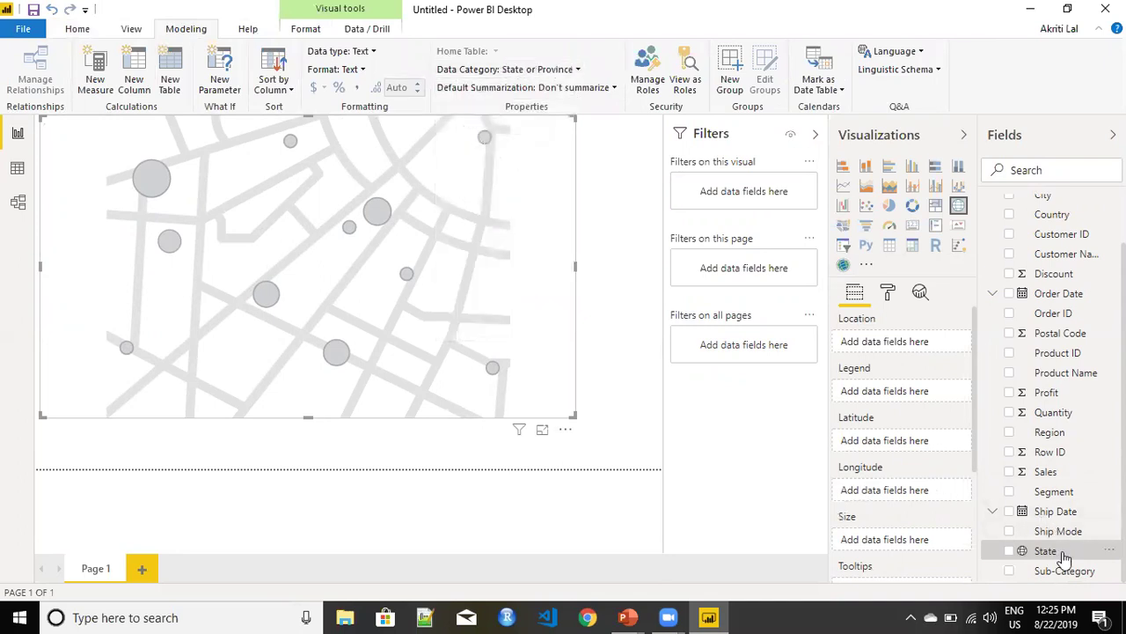
- Plot State as the map's location with Sales as the bubble size, and check the sales values of several states
{"action": "left_click_drag", "start_coordinate": [1064, 559], "coordinate": [381, 281]}
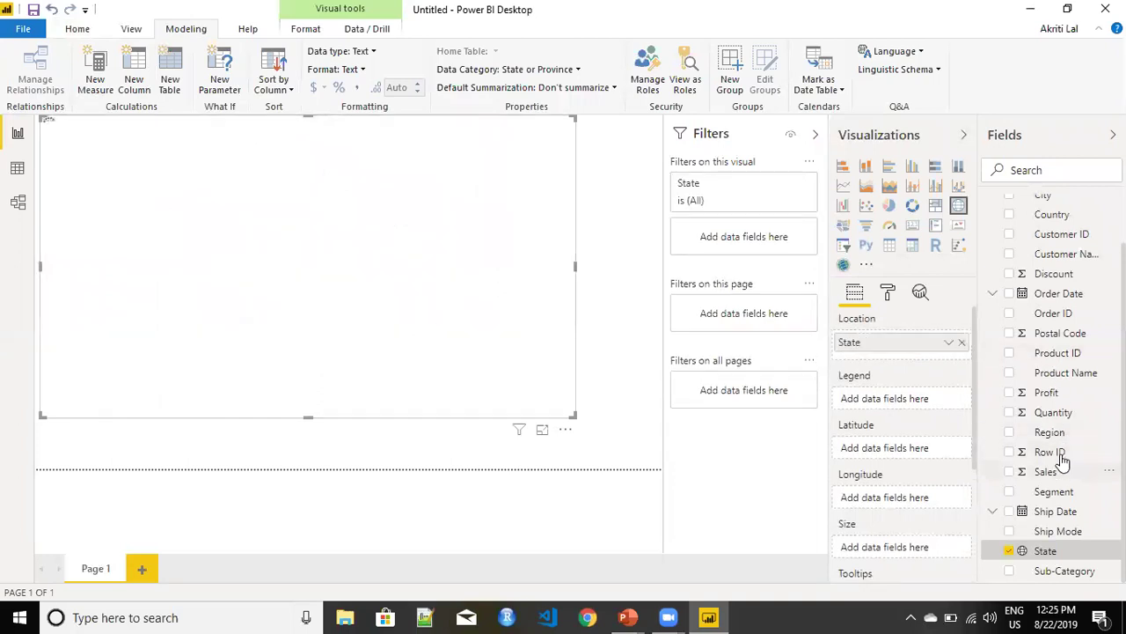
{"action": "left_click_drag", "start_coordinate": [1063, 476], "coordinate": [498, 319]}
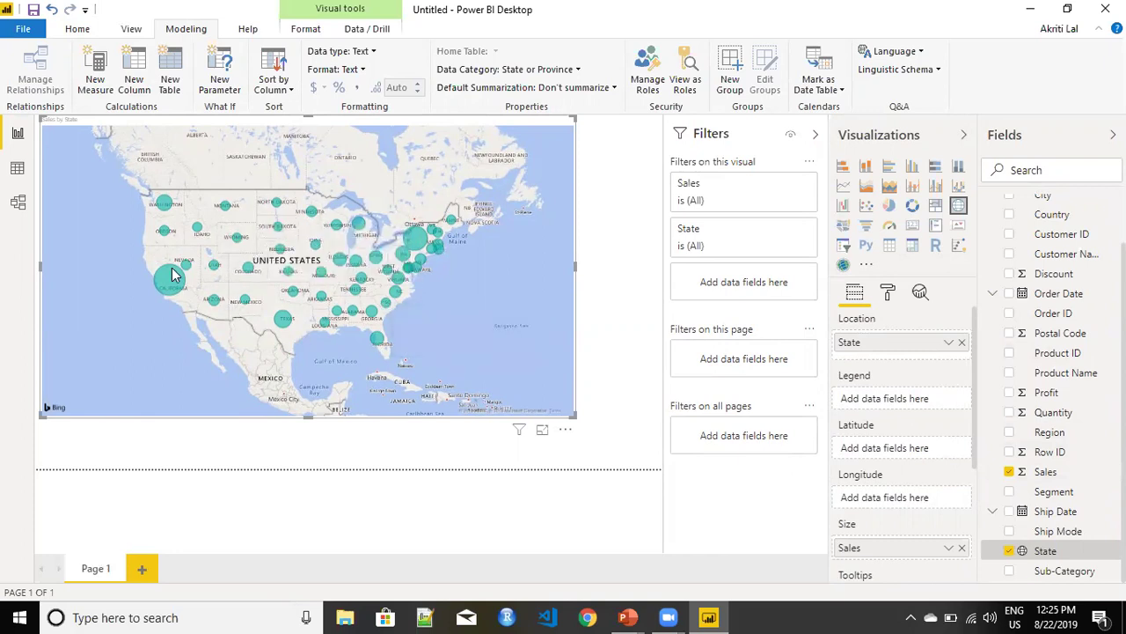
{"action": "mouse_move", "coordinate": [173, 278]}
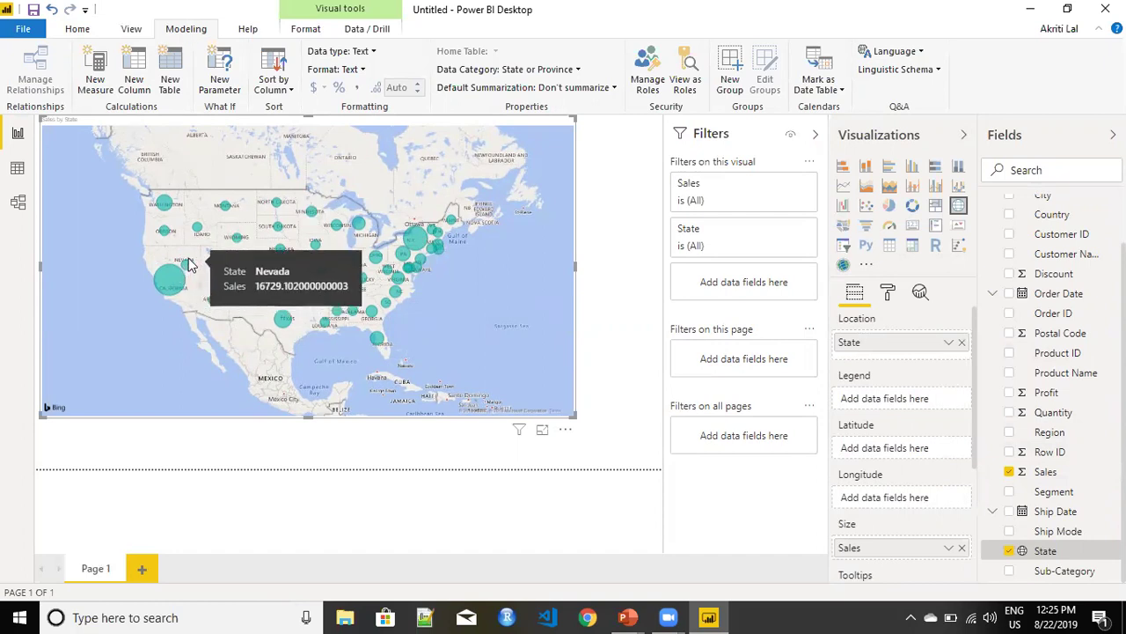
{"action": "mouse_move", "coordinate": [235, 244]}
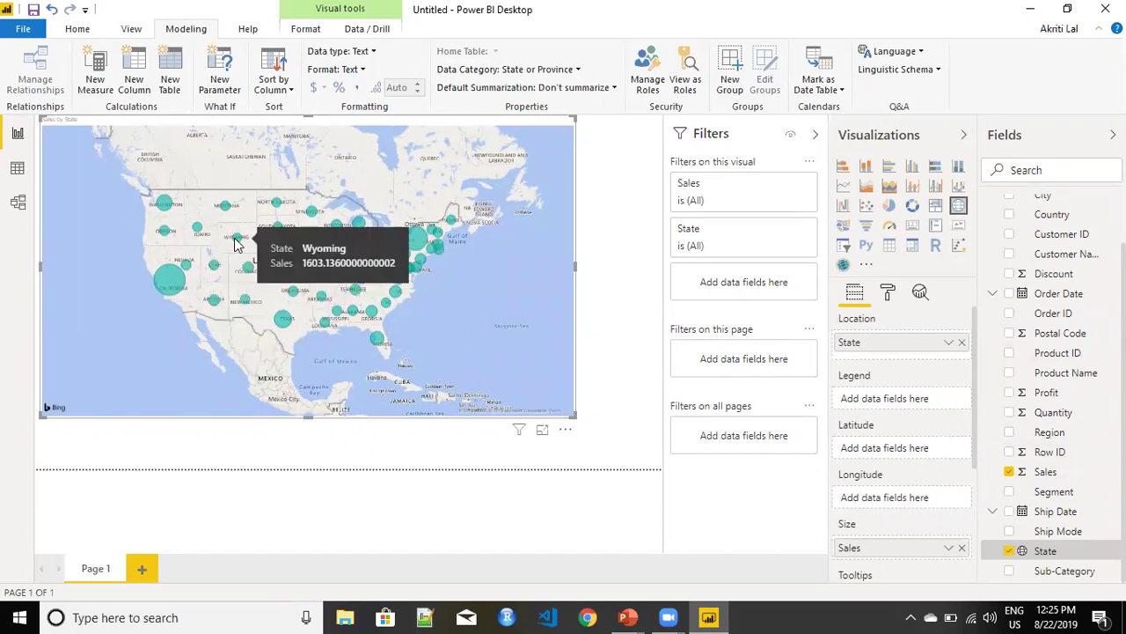
{"action": "mouse_move", "coordinate": [246, 278]}
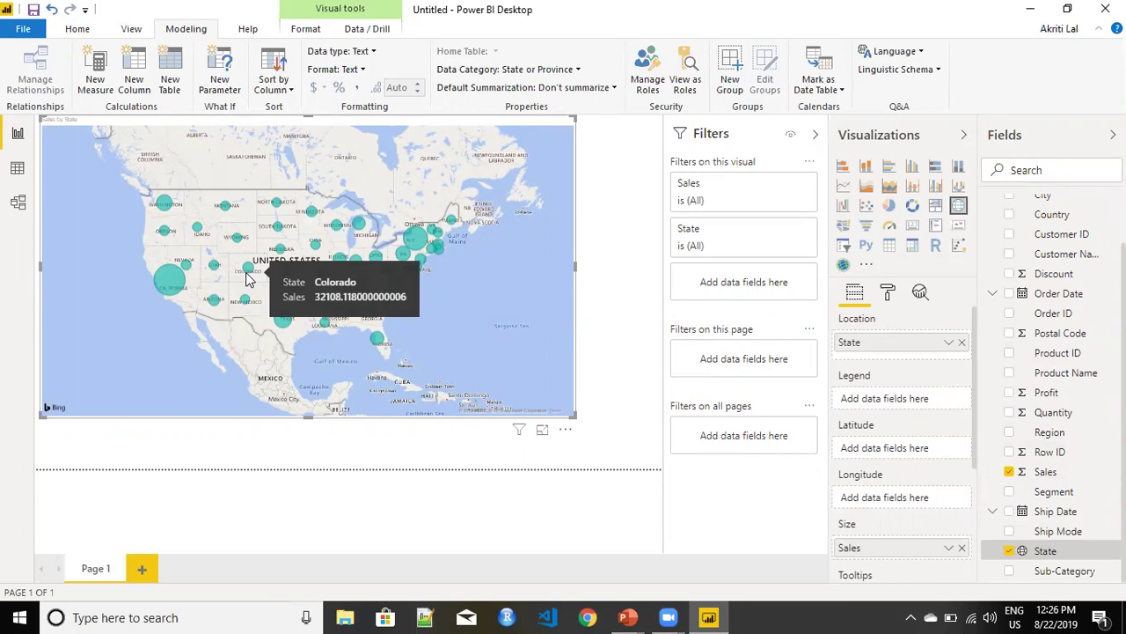
- Rename the map's report page to "Sales per State"
{"action": "double_click", "coordinate": [90, 570]}
{"action": "type", "text": "Sales"}
{"action": "type", "text": " per S"}
{"action": "type", "text": "tate"}
{"action": "key", "text": "Return"}
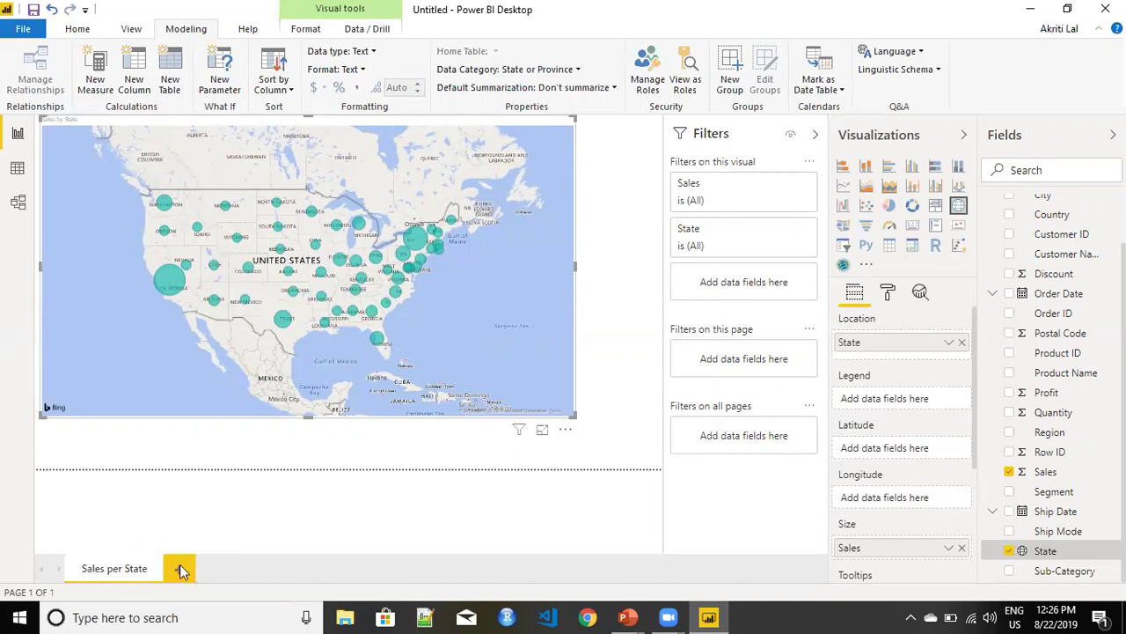
- Add a second report page and name it "Category Sales" in its page information
{"action": "left_click", "coordinate": [179, 569]}
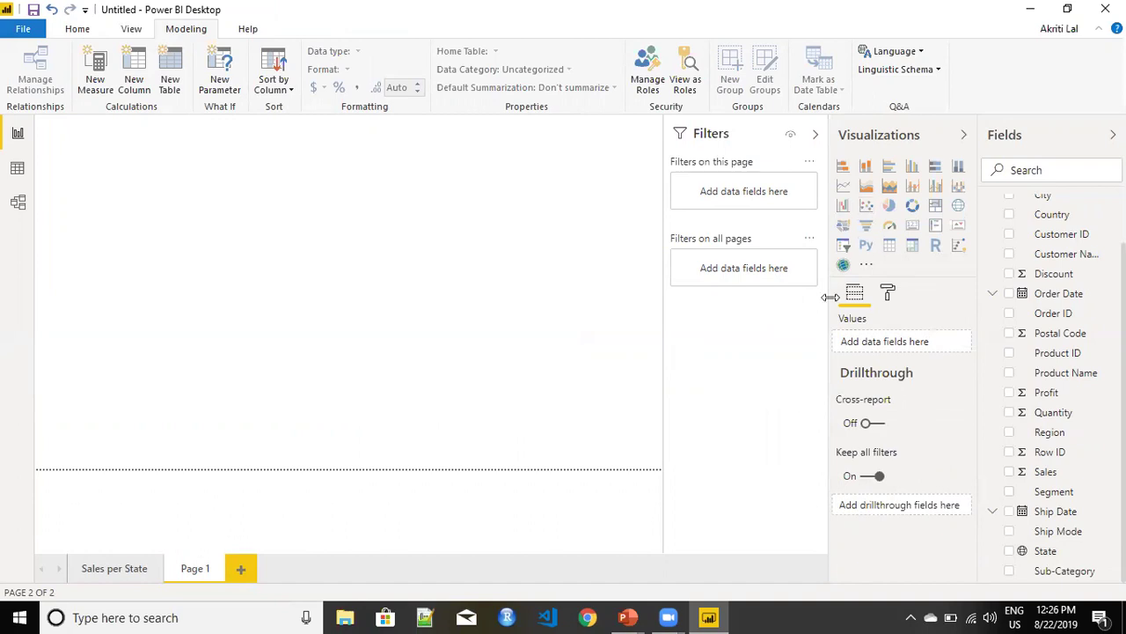
{"action": "left_click", "coordinate": [890, 294]}
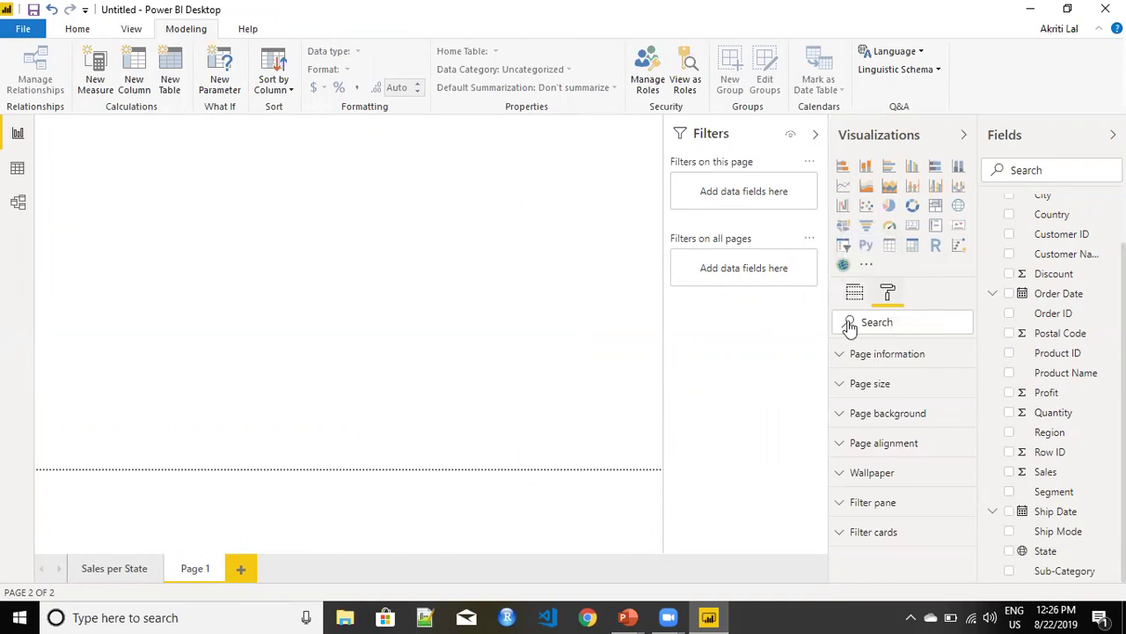
{"action": "left_click", "coordinate": [892, 354]}
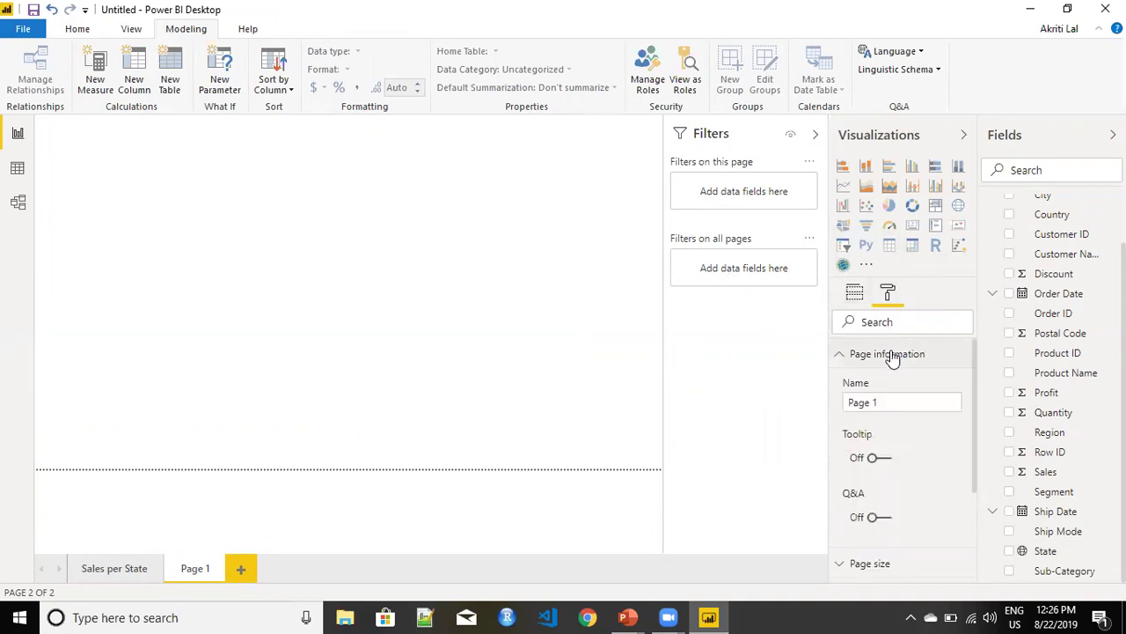
{"action": "left_click_drag", "start_coordinate": [893, 402], "coordinate": [845, 401]}
{"action": "type", "text": "Category Sales"}
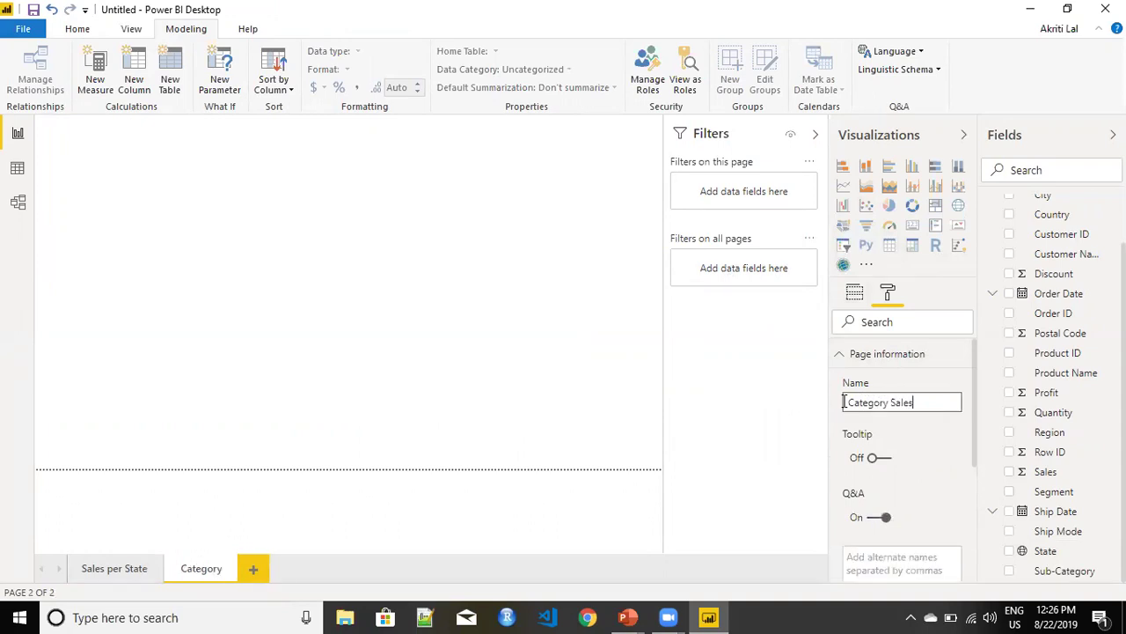
- Enable the Category Sales page as a tooltip and set its page size type to Tooltip
{"action": "left_click", "coordinate": [889, 459]}
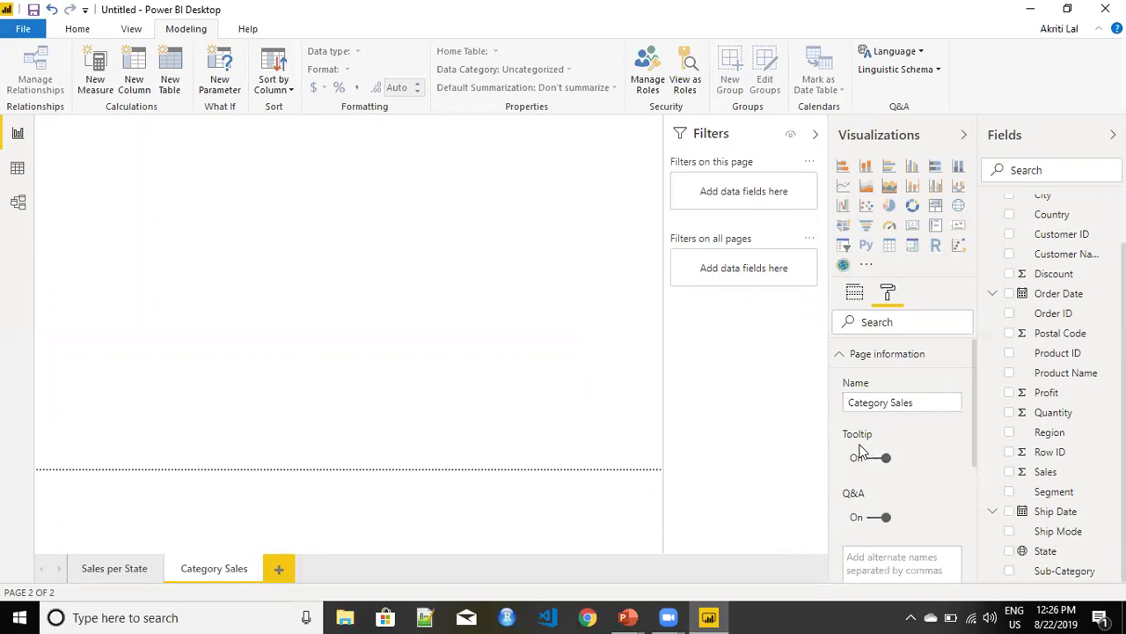
{"action": "left_click", "coordinate": [839, 355]}
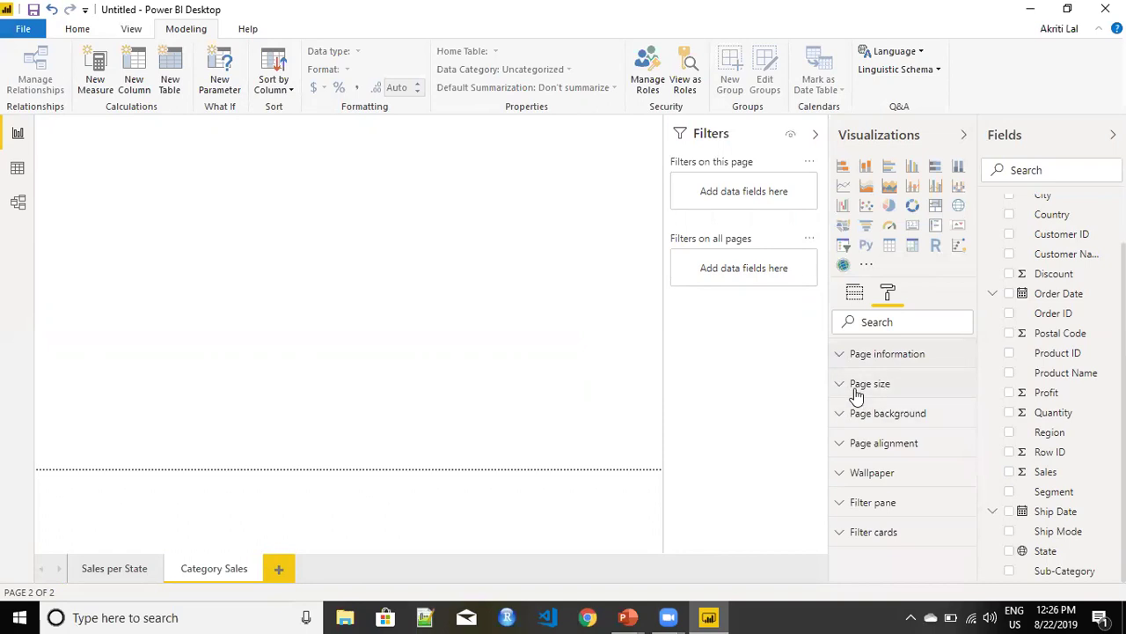
{"action": "left_click", "coordinate": [856, 389]}
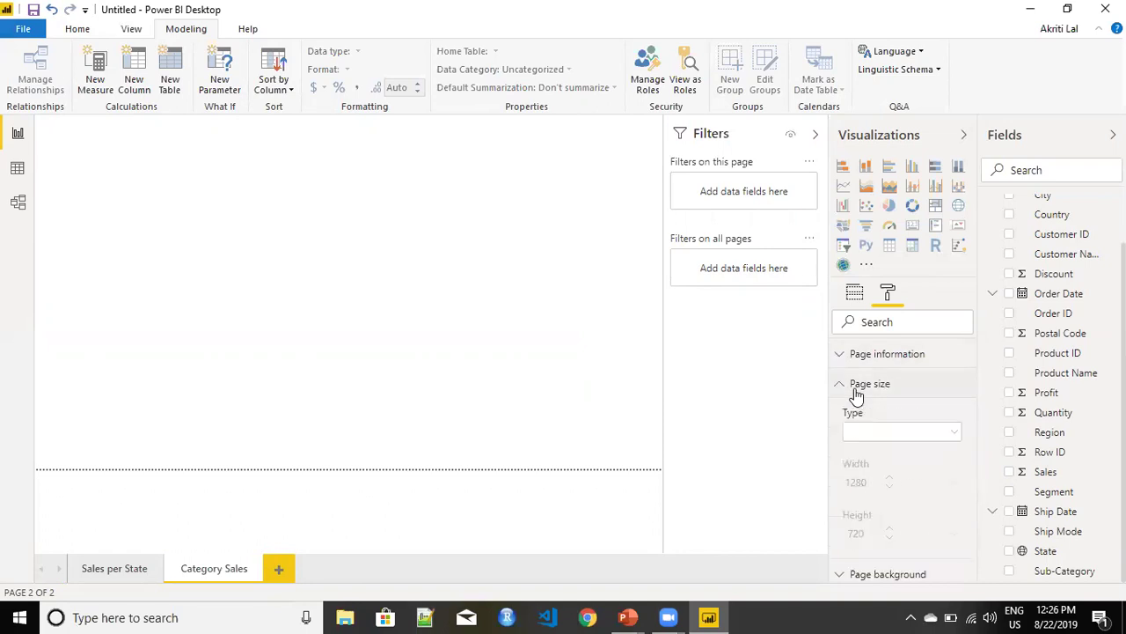
{"action": "left_click", "coordinate": [957, 438]}
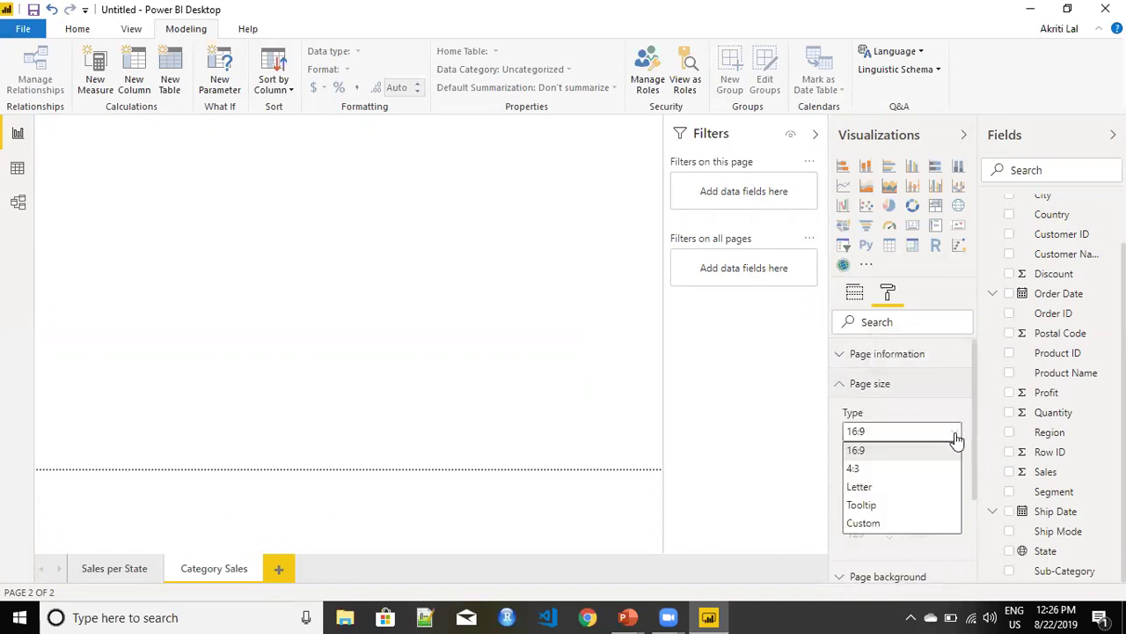
{"action": "left_click", "coordinate": [907, 507]}
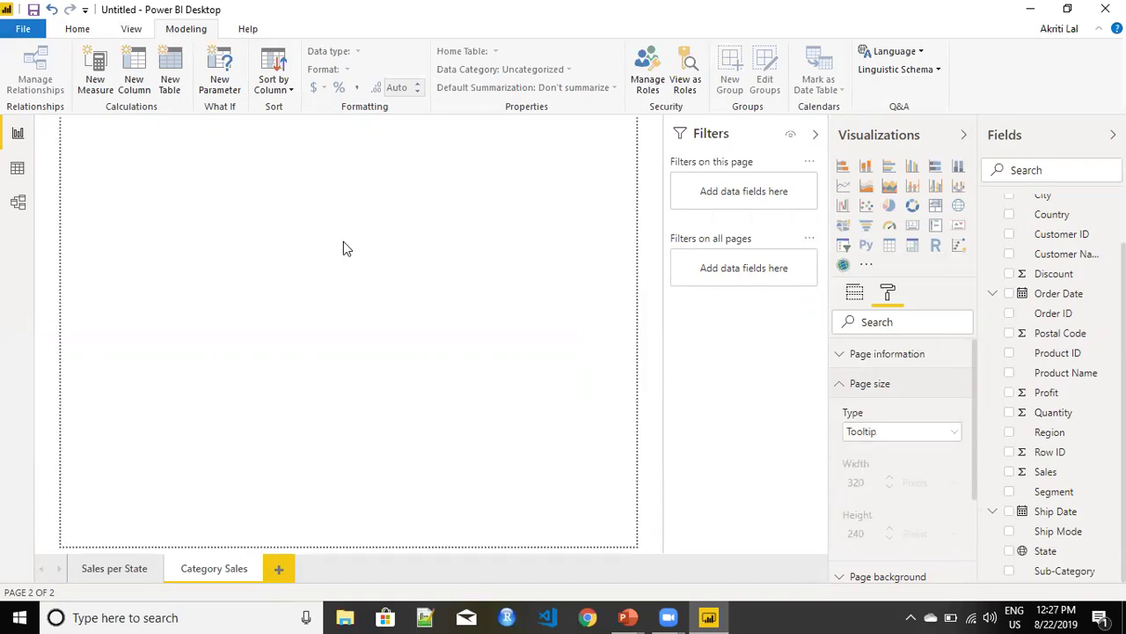
- Switch the page view to Actual Size for the Category Sales page and collapse the page size settings
{"action": "left_click", "coordinate": [134, 31]}
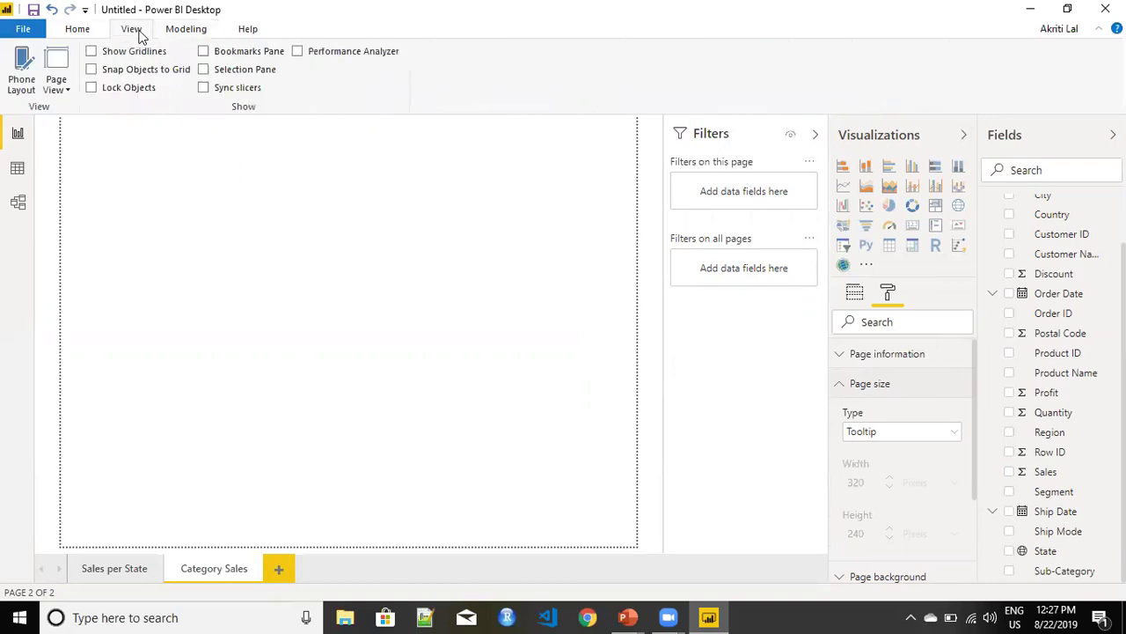
{"action": "left_click", "coordinate": [62, 91]}
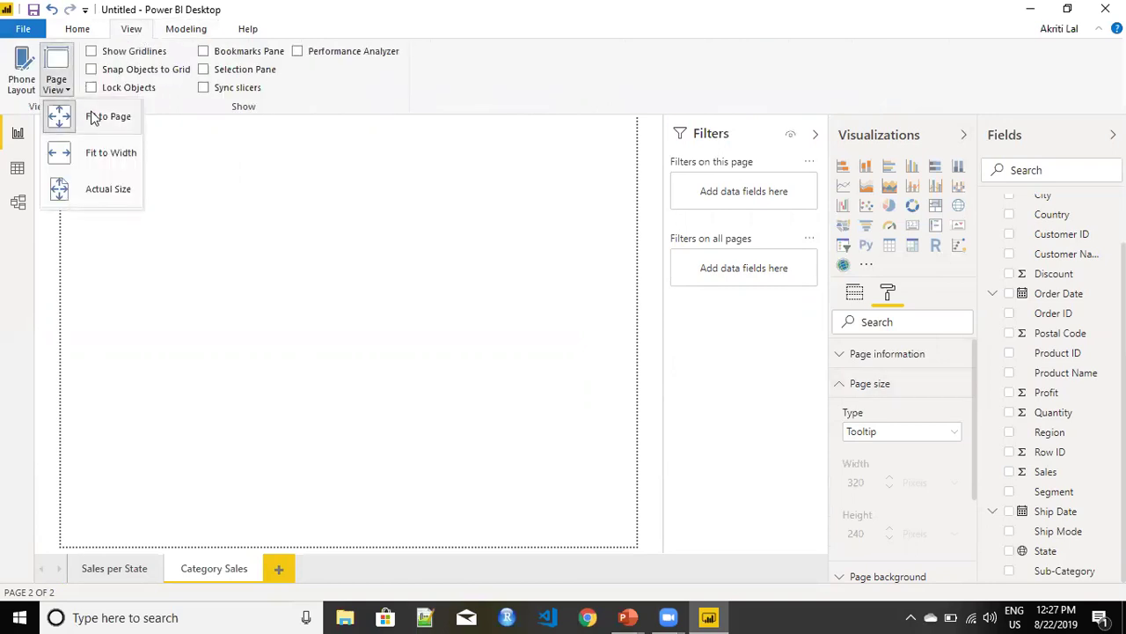
{"action": "left_click", "coordinate": [117, 192]}
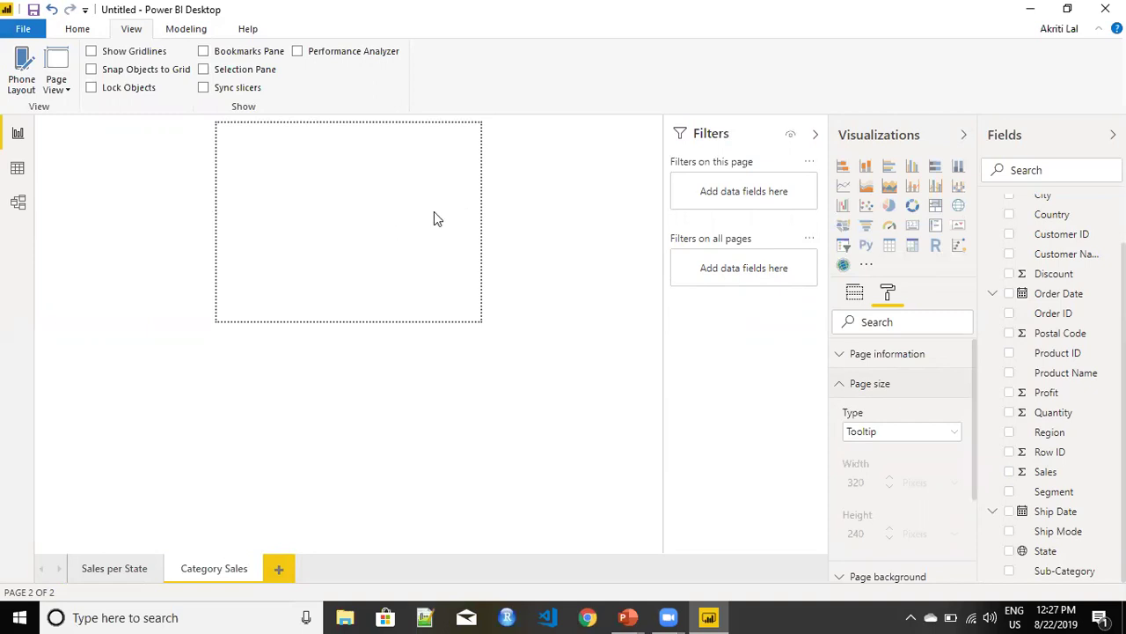
{"action": "left_click", "coordinate": [838, 388]}
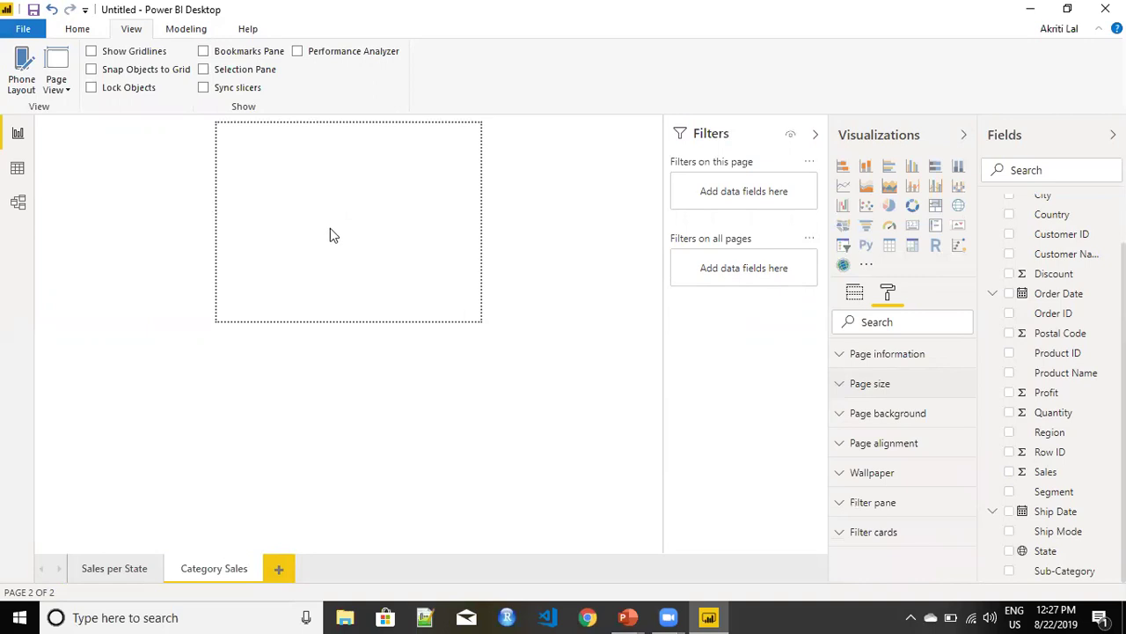
- Insert a clustered bar chart on the Category Sales page with Category as the axis and Sales as the value
{"action": "left_click", "coordinate": [890, 171]}
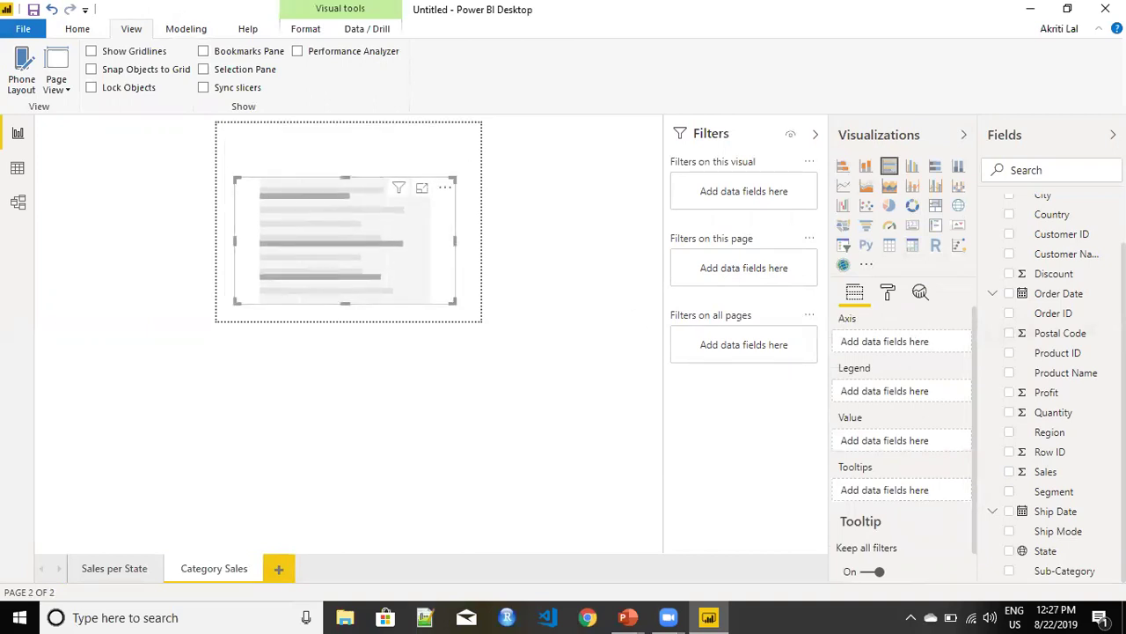
{"action": "scroll", "coordinate": [1039, 290], "scroll_direction": "up", "scroll_amount": 1}
{"action": "left_click_drag", "start_coordinate": [1055, 231], "coordinate": [406, 233]}
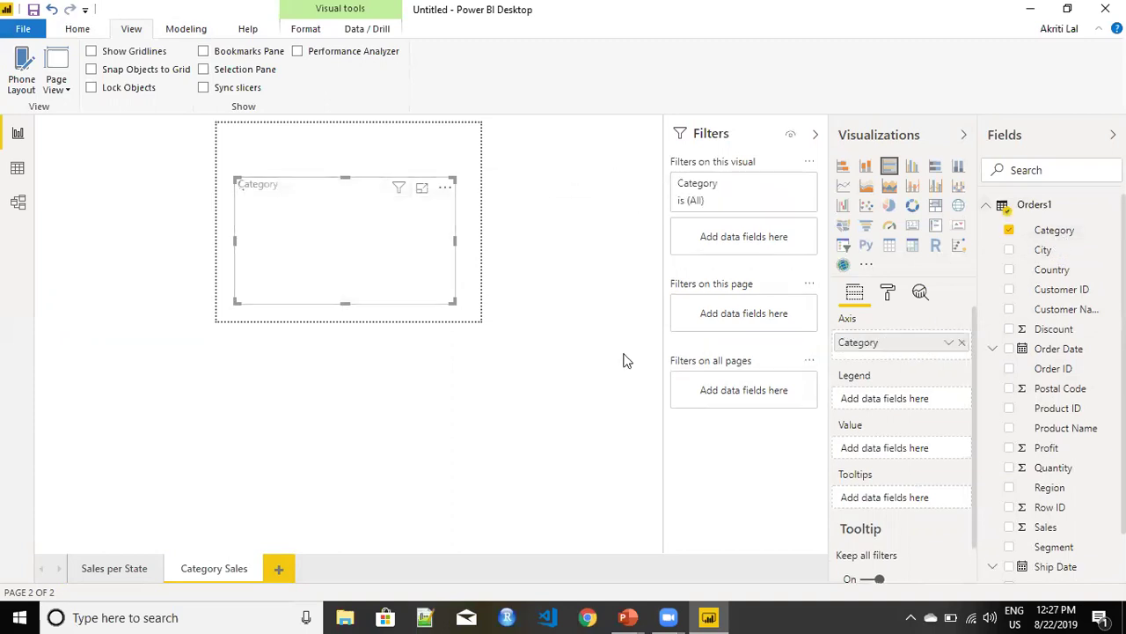
{"action": "left_click_drag", "start_coordinate": [1047, 527], "coordinate": [337, 247]}
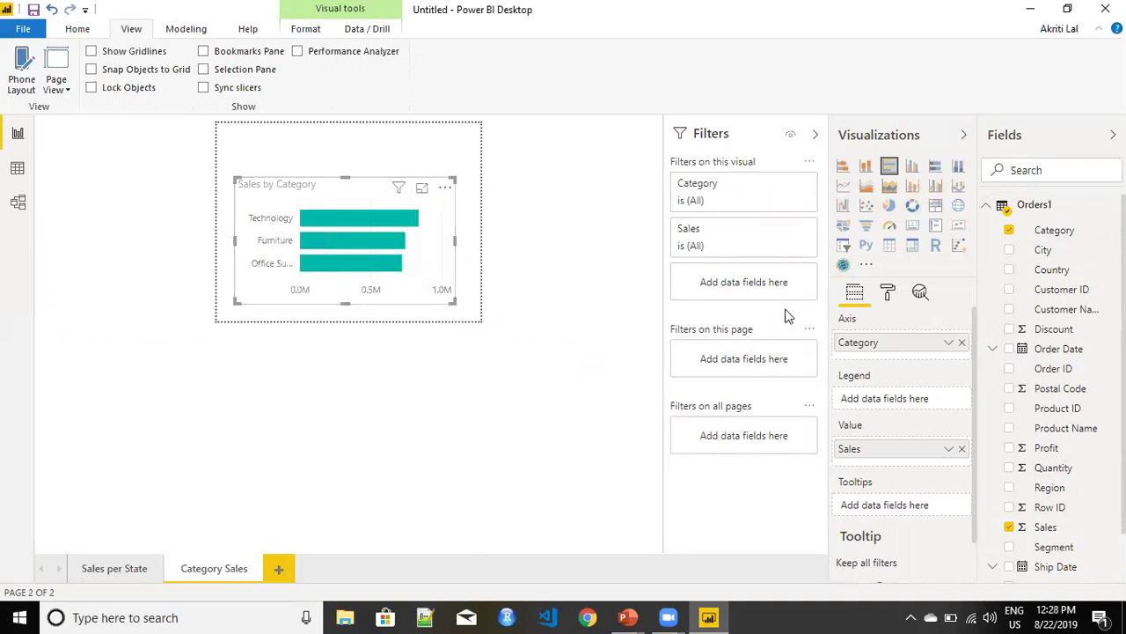
- Turn on data labels for the bar chart and set their color to black
{"action": "left_click", "coordinate": [889, 294]}
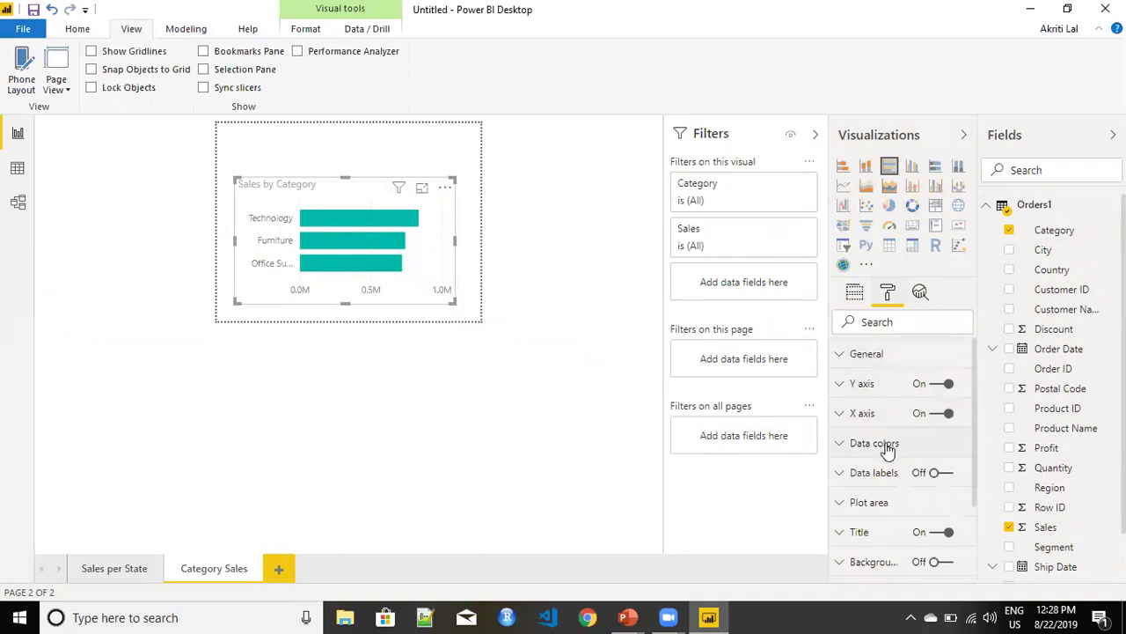
{"action": "left_click", "coordinate": [938, 474]}
{"action": "scroll", "coordinate": [972, 439], "scroll_direction": "down", "scroll_amount": 3}
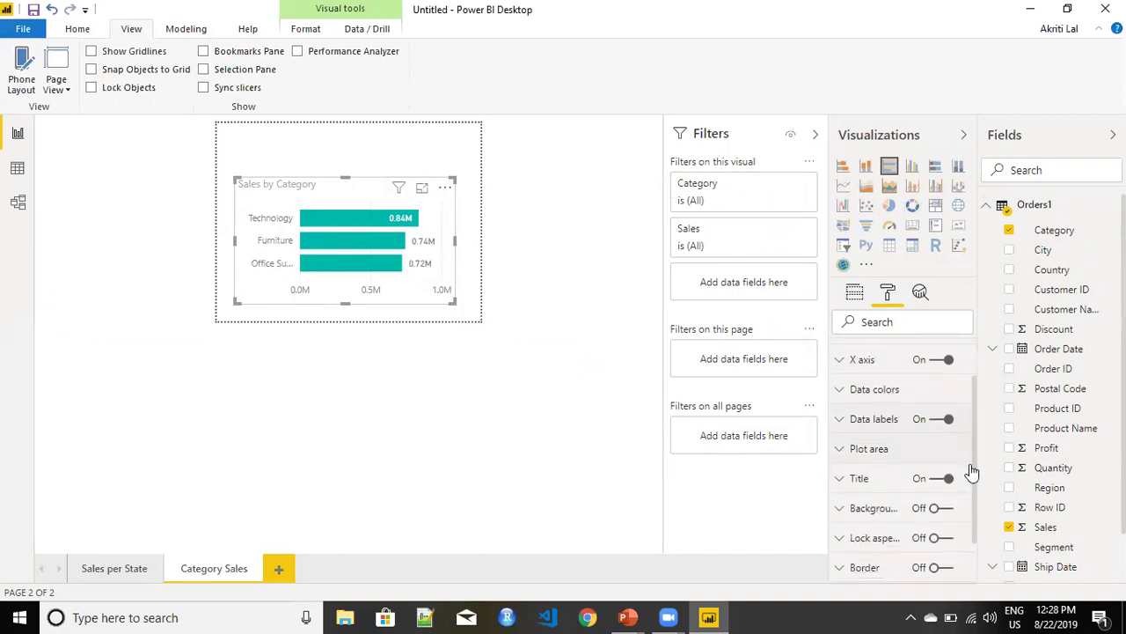
{"action": "left_click", "coordinate": [898, 418]}
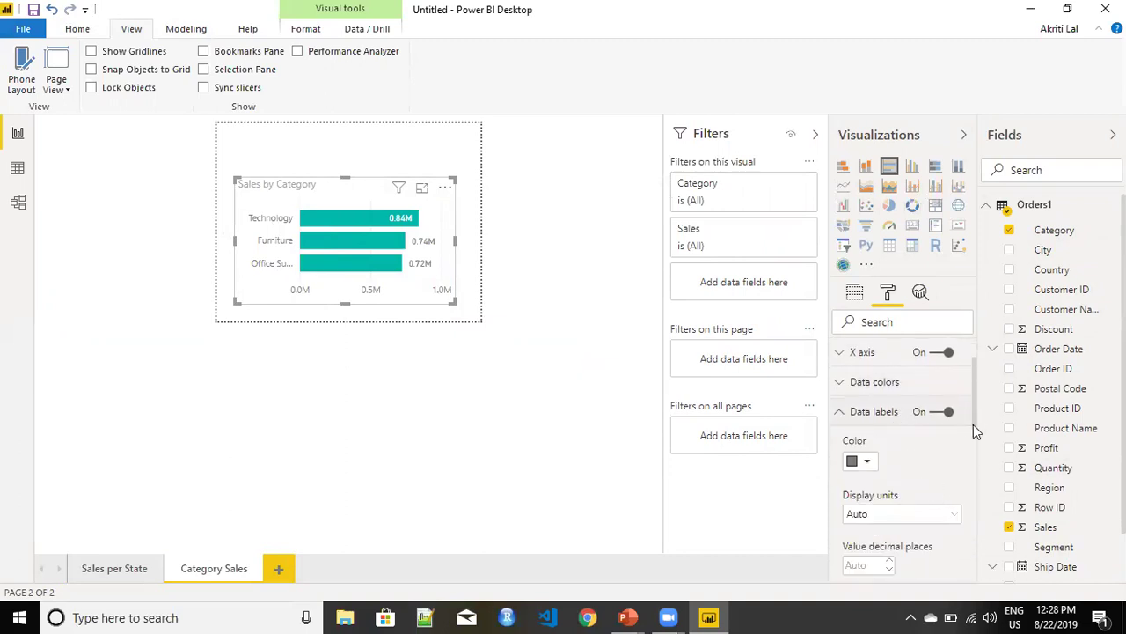
{"action": "left_click", "coordinate": [867, 464]}
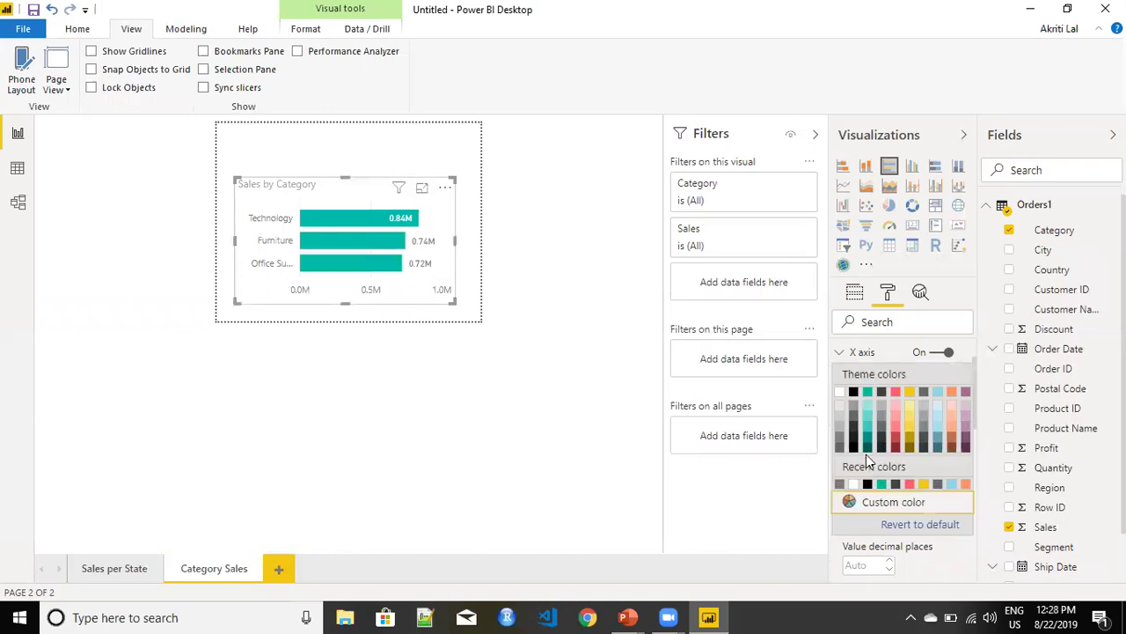
{"action": "left_click", "coordinate": [855, 398]}
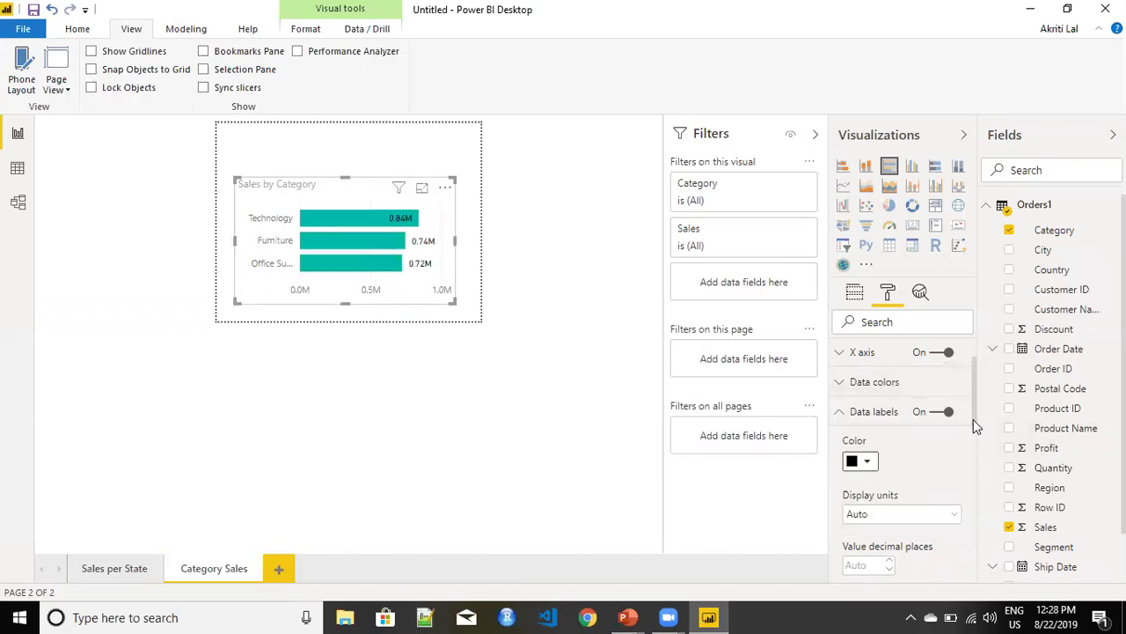
- Set the bar chart data labels' display units to Thousands
{"action": "left_click_drag", "start_coordinate": [973, 419], "coordinate": [974, 447]}
{"action": "left_click", "coordinate": [956, 426]}
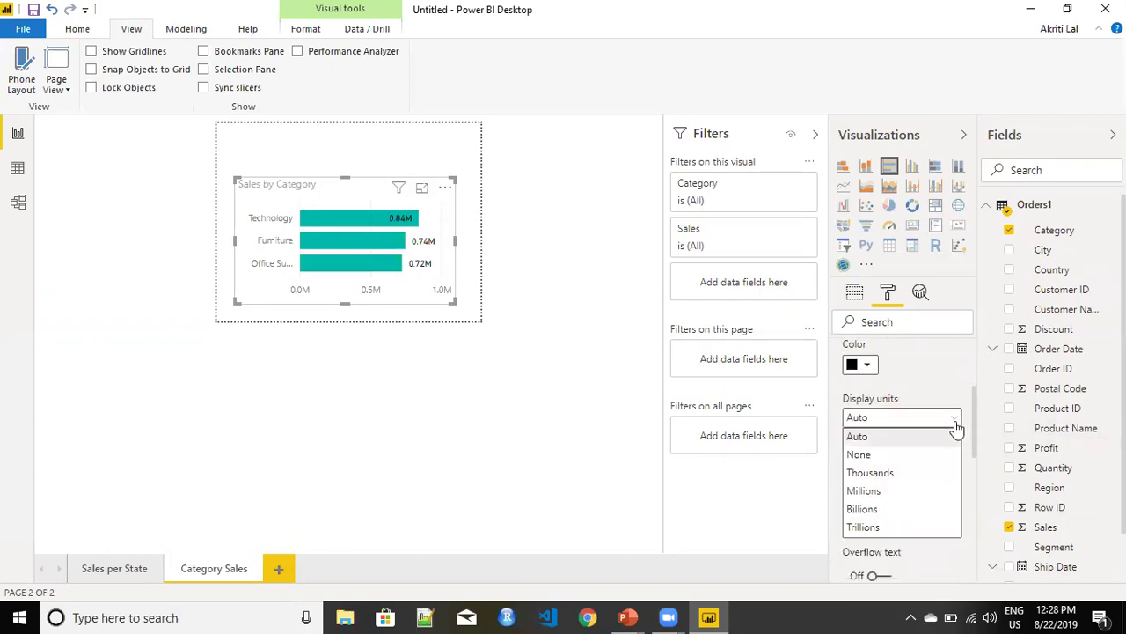
{"action": "left_click", "coordinate": [930, 477]}
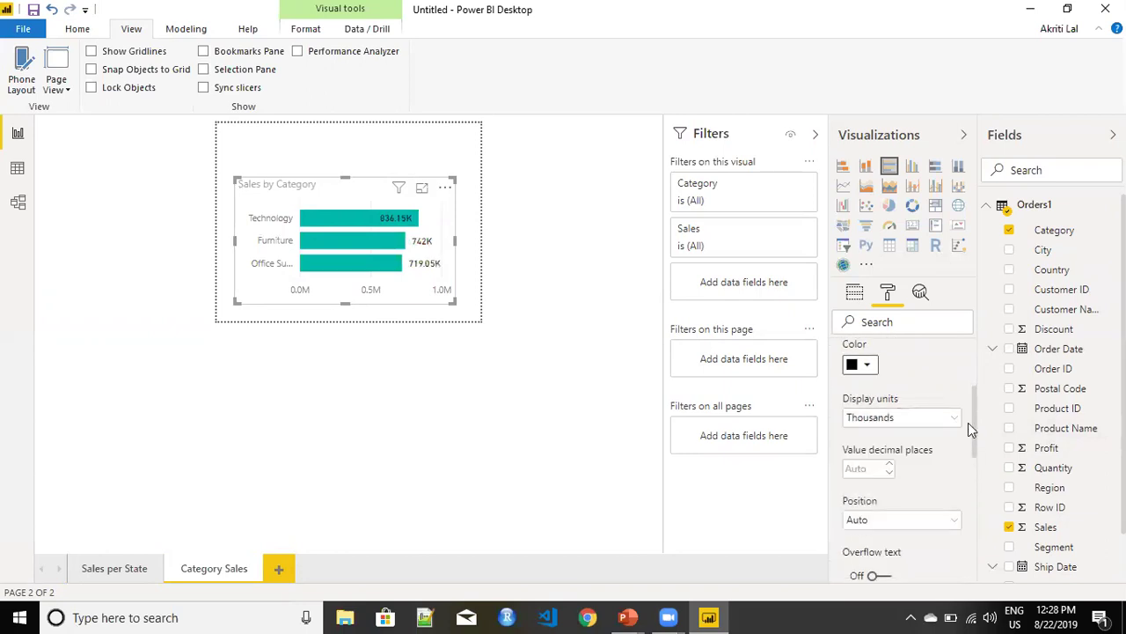
{"action": "left_click_drag", "start_coordinate": [973, 419], "coordinate": [969, 472]}
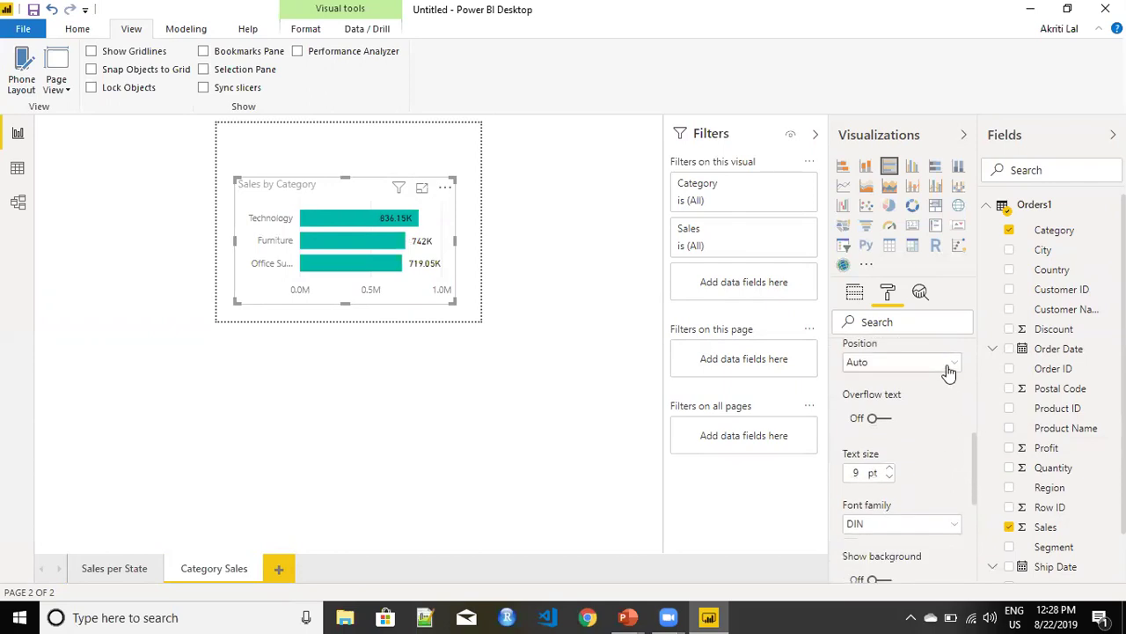
- Set the bar chart's data label position to Inside Base after trying Inside End
{"action": "left_click", "coordinate": [955, 368]}
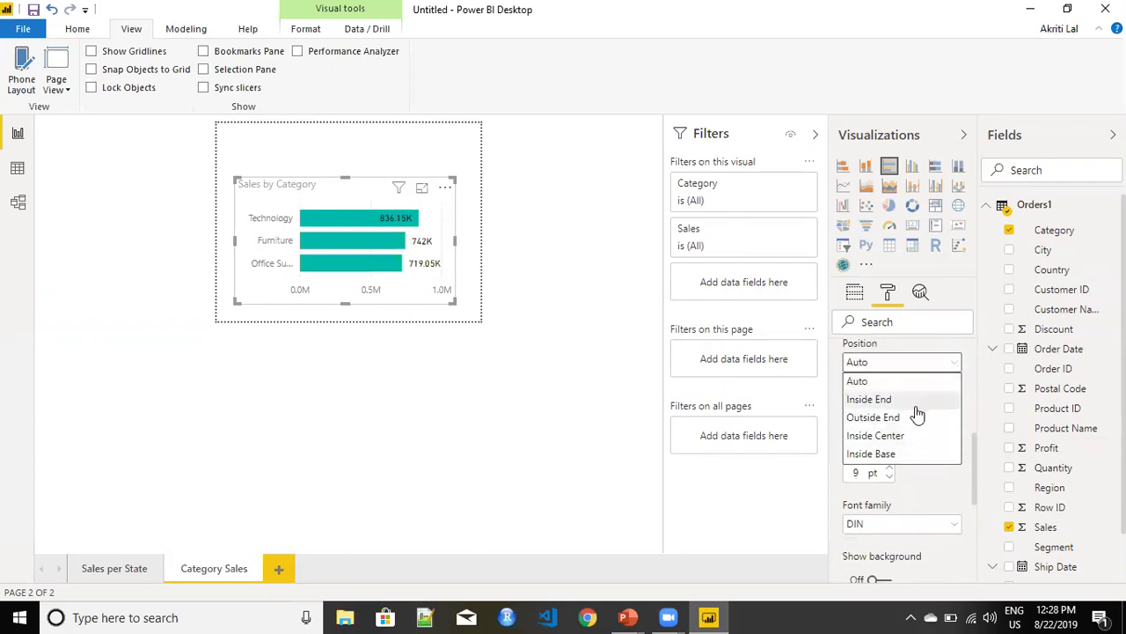
{"action": "left_click", "coordinate": [915, 404]}
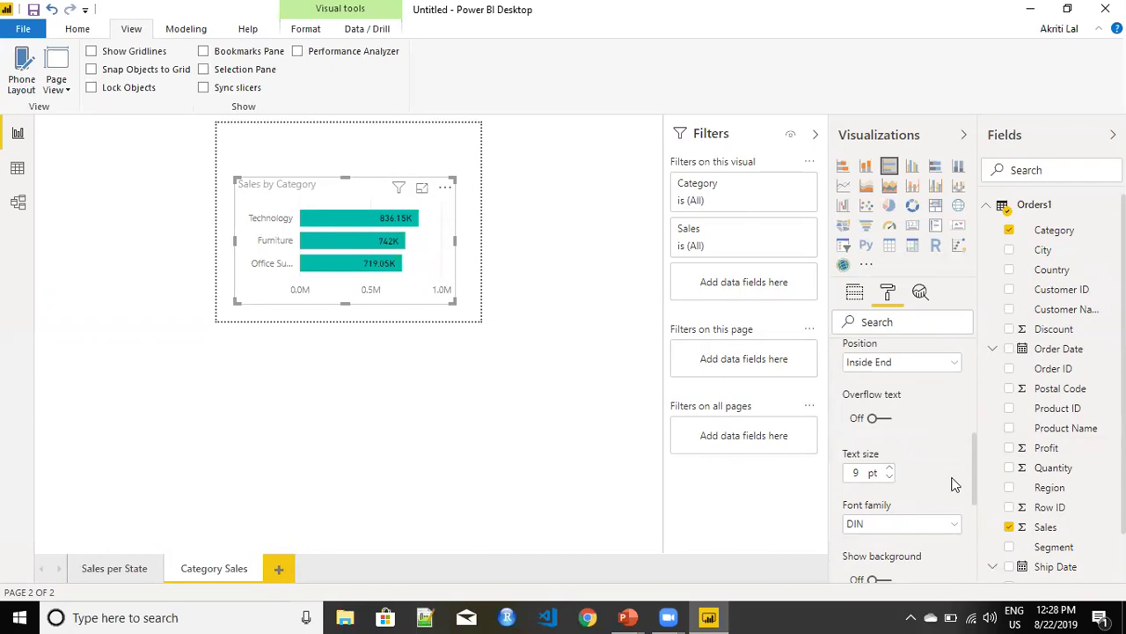
{"action": "left_click", "coordinate": [952, 368]}
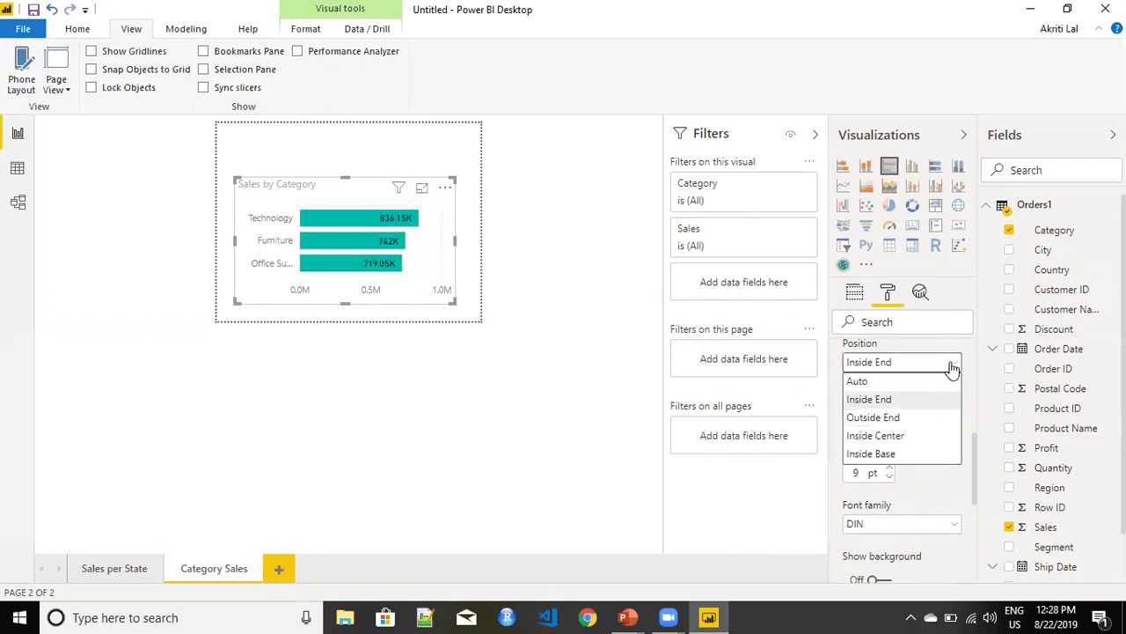
{"action": "left_click", "coordinate": [915, 454]}
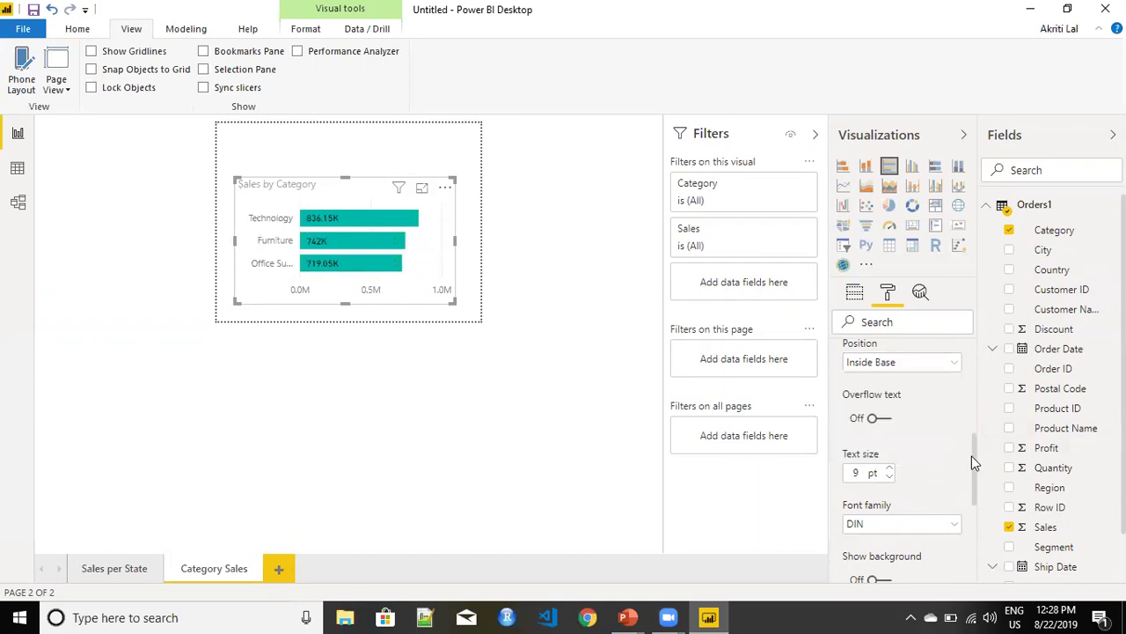
- Collapse the data label settings and turn off the bar chart's X axis
{"action": "left_click_drag", "start_coordinate": [973, 456], "coordinate": [977, 380]}
{"action": "left_click", "coordinate": [843, 432]}
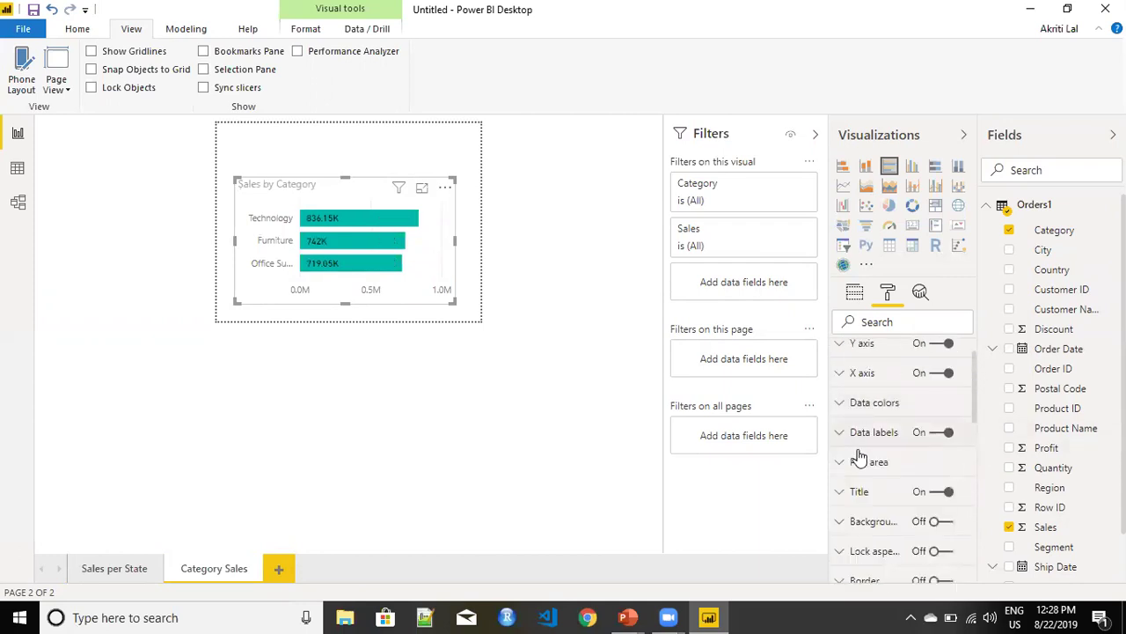
{"action": "left_click", "coordinate": [931, 373]}
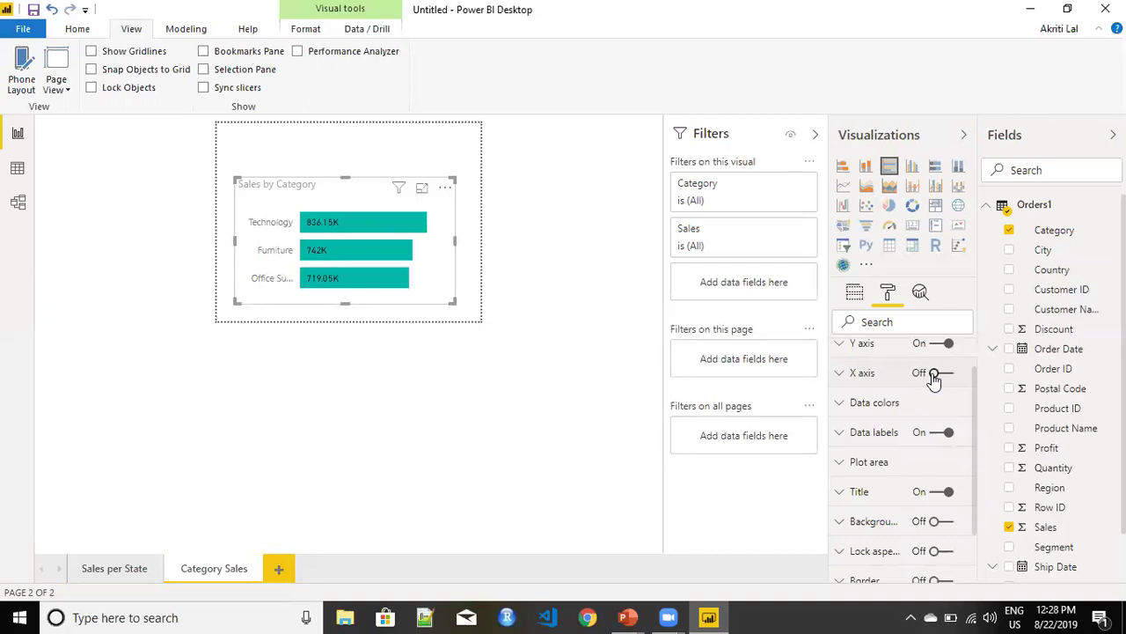
- Try formatting the bar chart's Y axis labels in black with the Arial Black font
{"action": "left_click", "coordinate": [850, 345]}
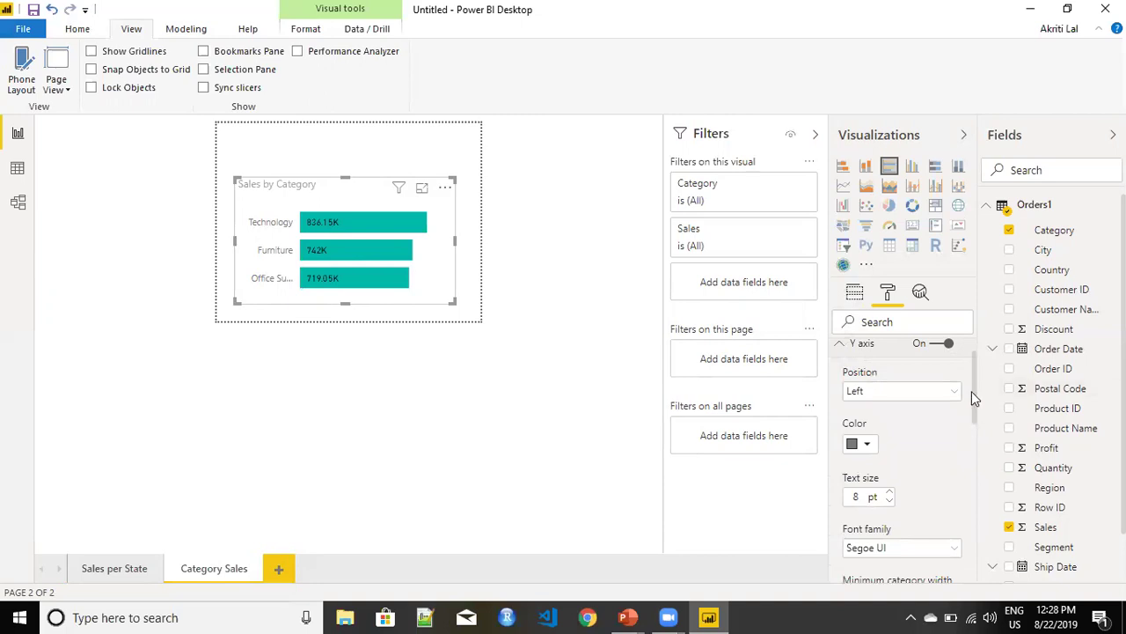
{"action": "left_click", "coordinate": [866, 445]}
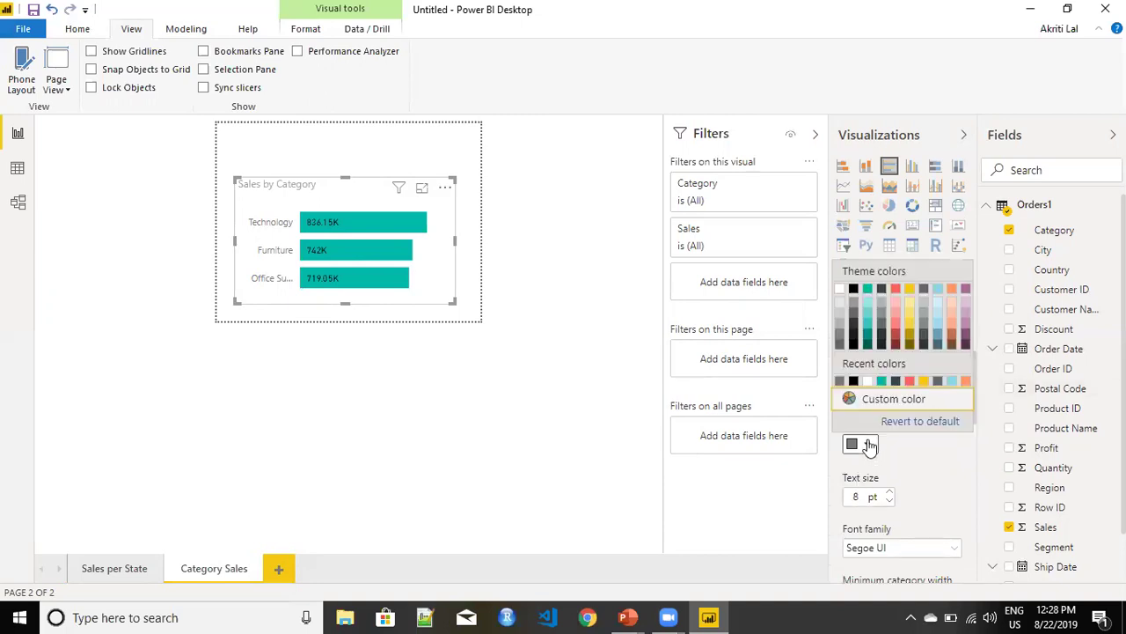
{"action": "left_click", "coordinate": [853, 290]}
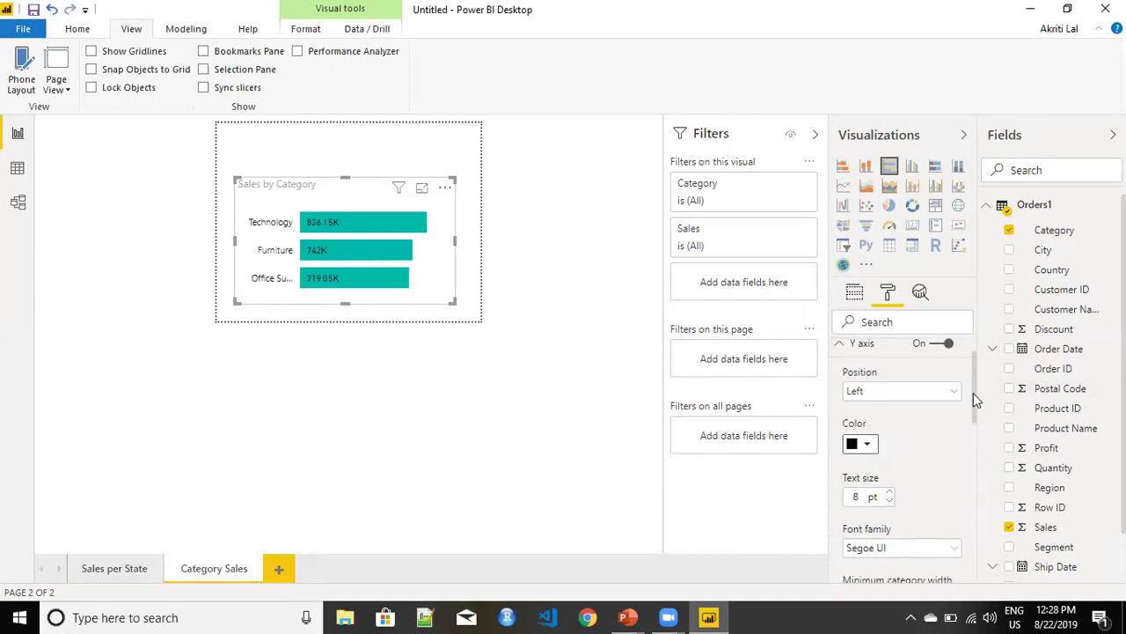
{"action": "scroll", "coordinate": [974, 443], "scroll_direction": "down", "scroll_amount": 3}
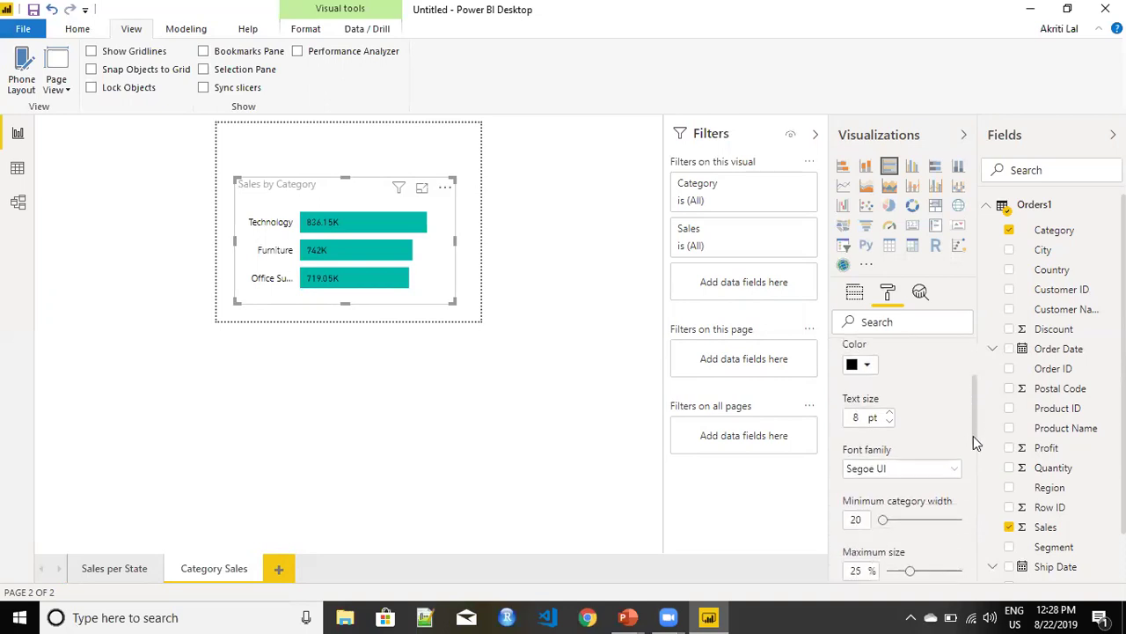
{"action": "scroll", "coordinate": [974, 435], "scroll_direction": "down", "scroll_amount": 3}
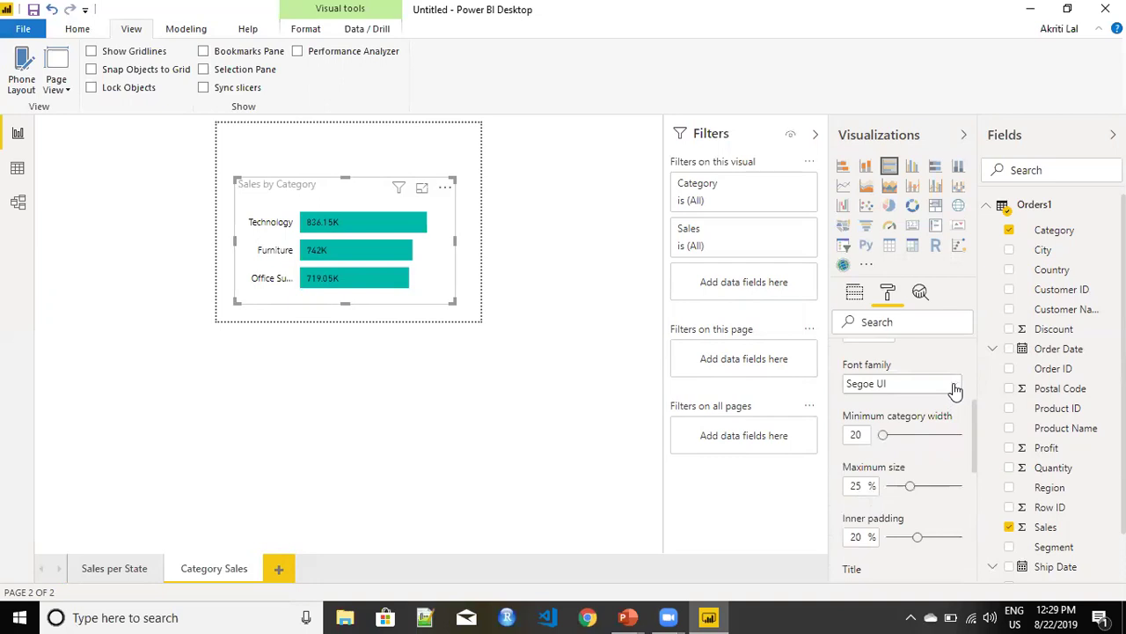
{"action": "left_click", "coordinate": [955, 389]}
{"action": "left_click", "coordinate": [915, 428]}
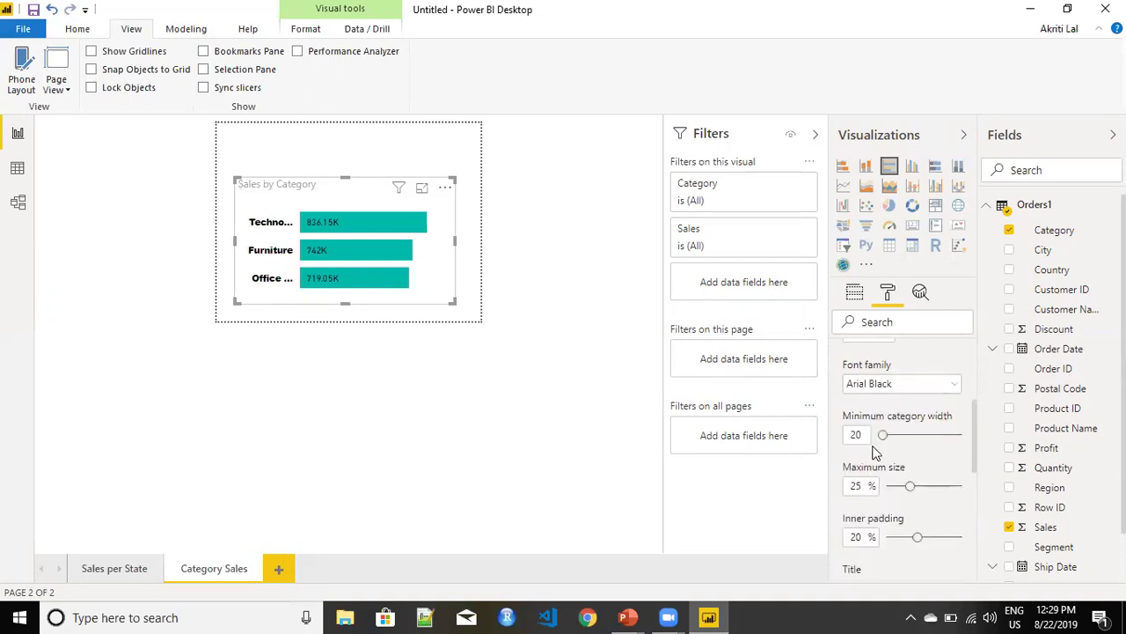
- Revert the bar chart's Y axis formatting to its default settings
{"action": "scroll", "coordinate": [973, 417], "scroll_direction": "up", "scroll_amount": 2}
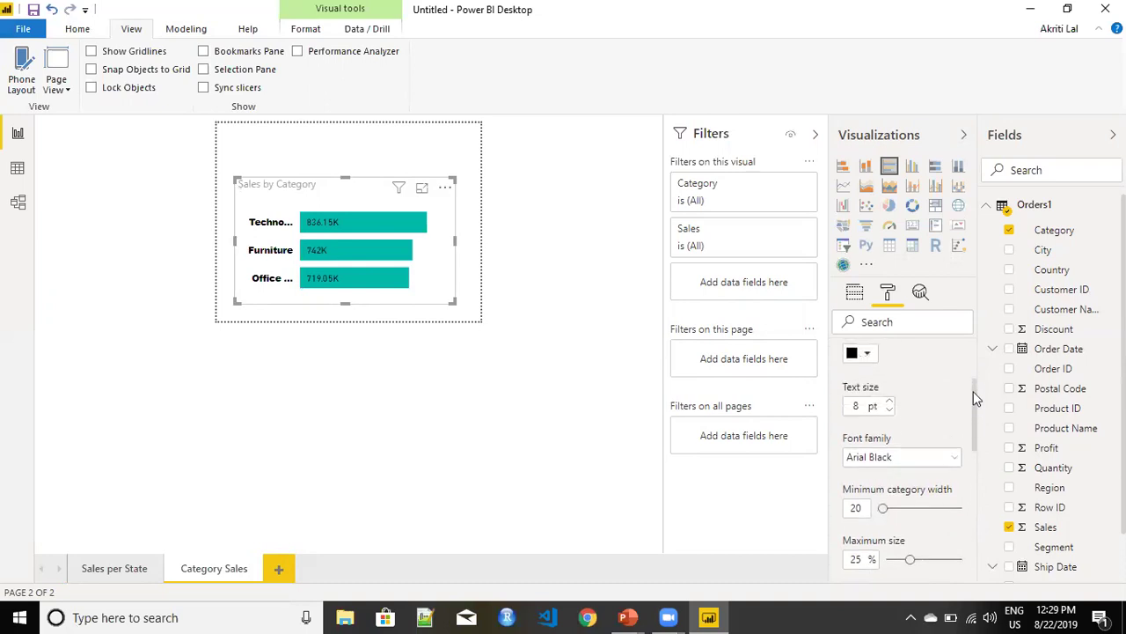
{"action": "left_click", "coordinate": [954, 463]}
{"action": "scroll", "coordinate": [975, 413], "scroll_direction": "down", "scroll_amount": 1}
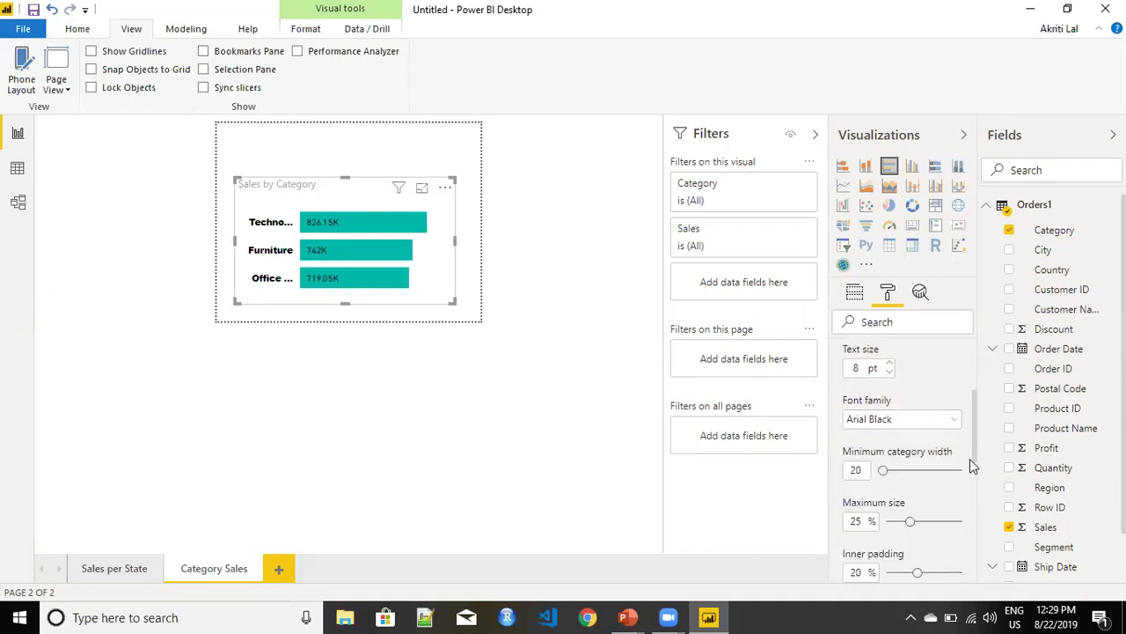
{"action": "scroll", "coordinate": [974, 443], "scroll_direction": "down", "scroll_amount": 5}
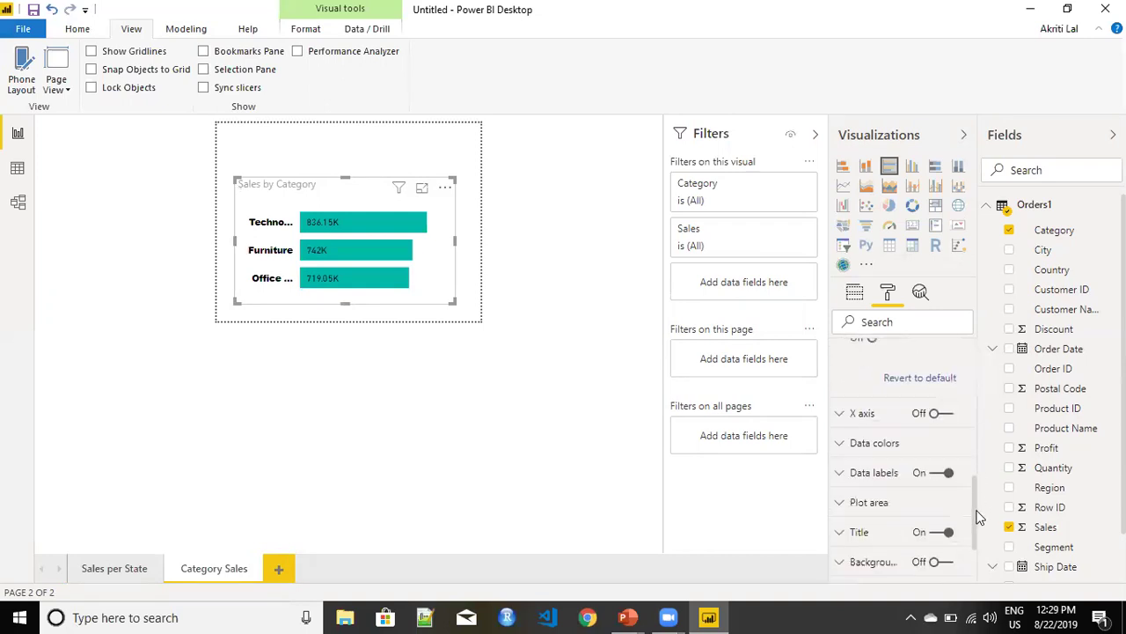
{"action": "left_click", "coordinate": [920, 411]}
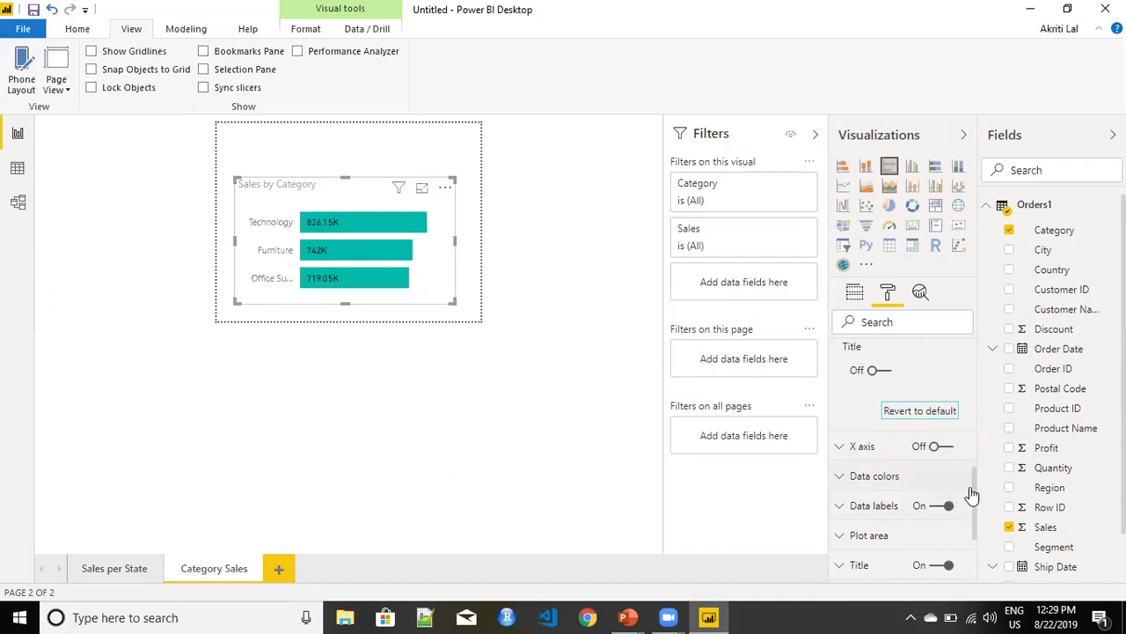
- Set the bar chart title's font color to black and center its alignment
{"action": "left_click_drag", "start_coordinate": [977, 497], "coordinate": [978, 414]}
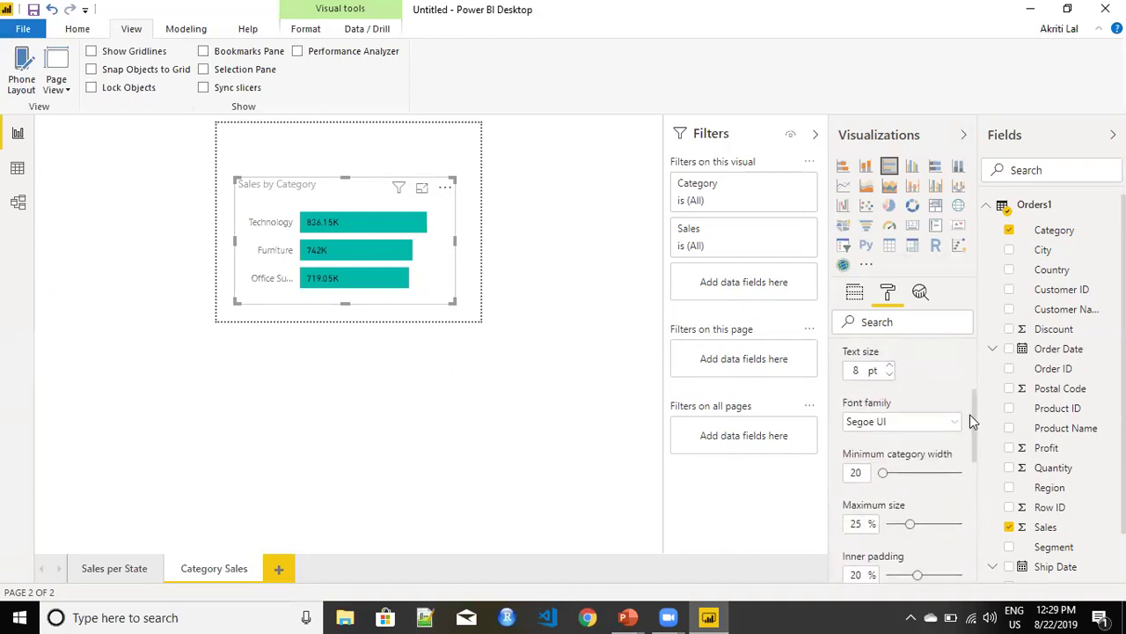
{"action": "left_click_drag", "start_coordinate": [975, 426], "coordinate": [975, 537]}
{"action": "left_click", "coordinate": [862, 422]}
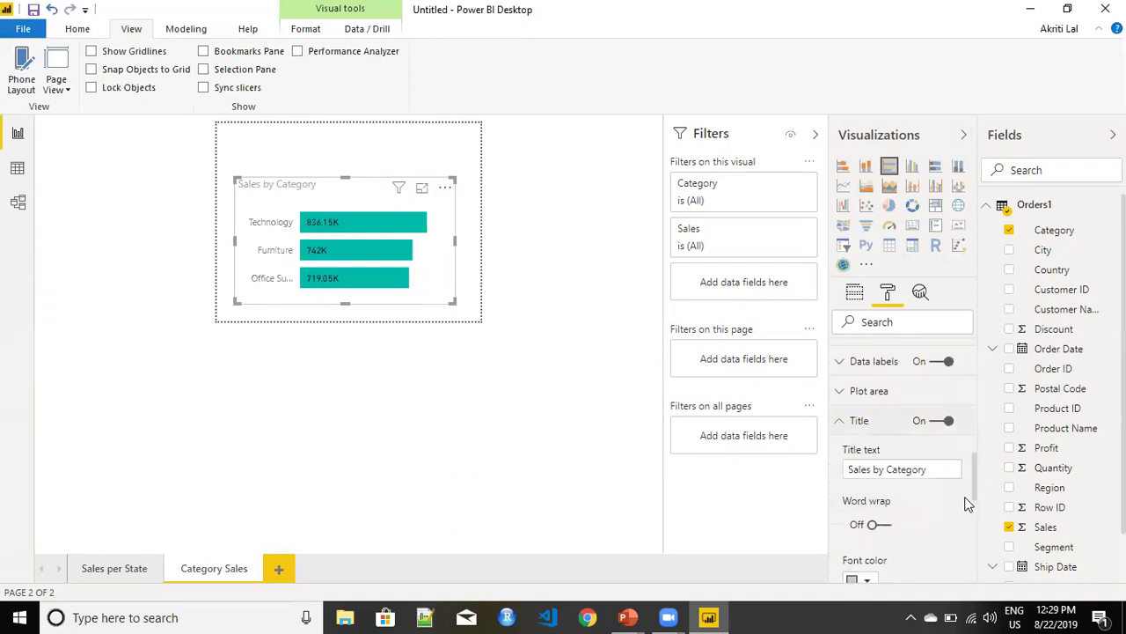
{"action": "left_click_drag", "start_coordinate": [975, 464], "coordinate": [972, 485]}
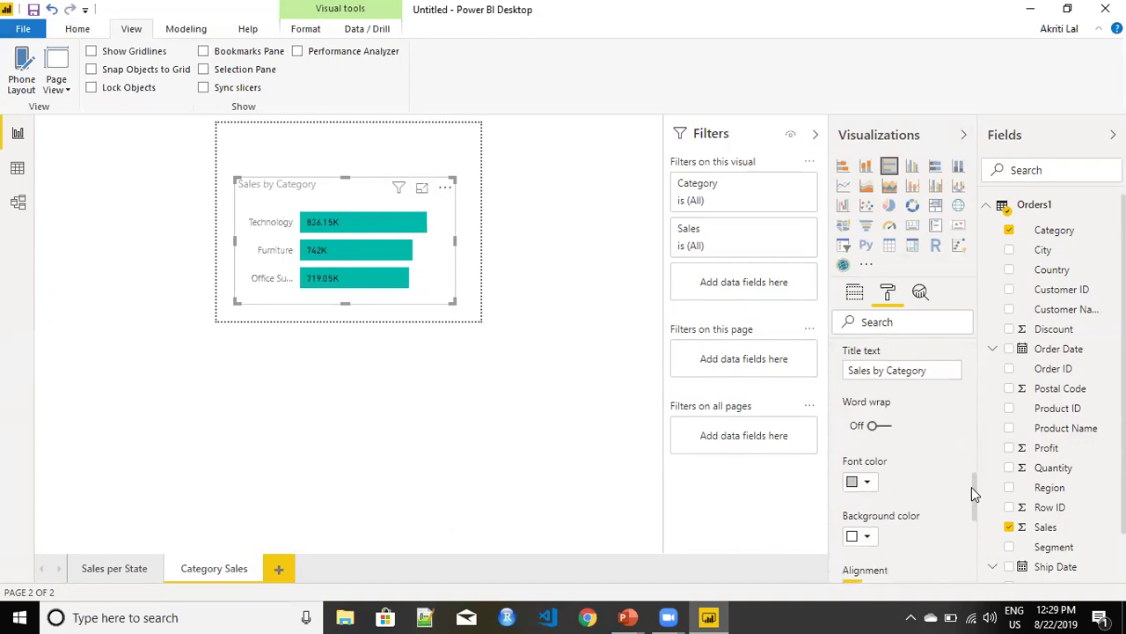
{"action": "left_click", "coordinate": [868, 470]}
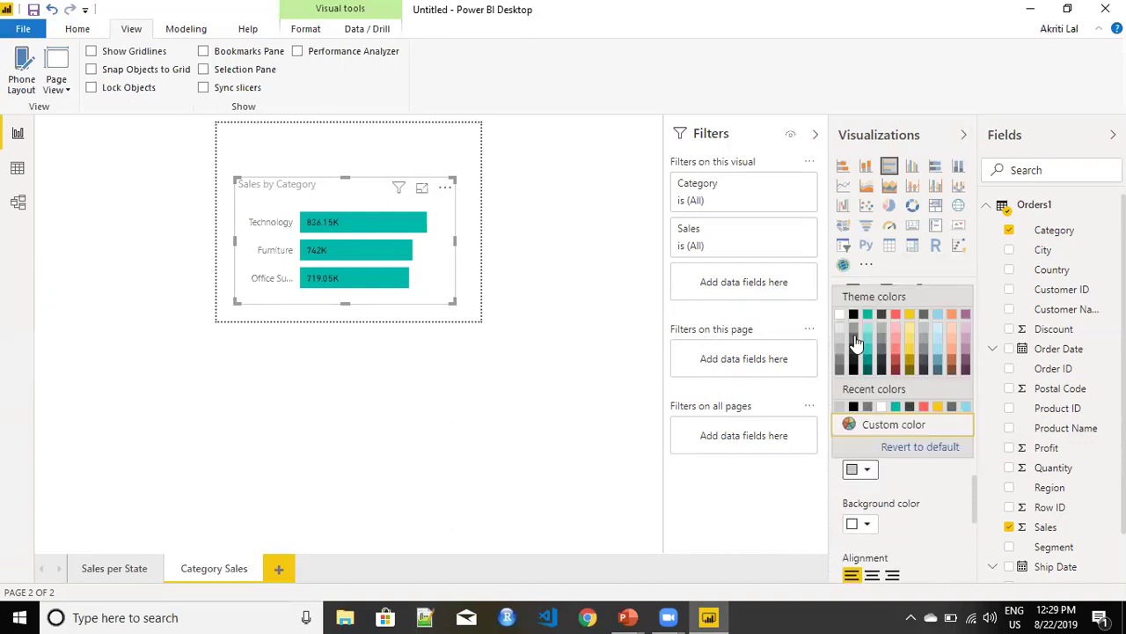
{"action": "left_click", "coordinate": [851, 316]}
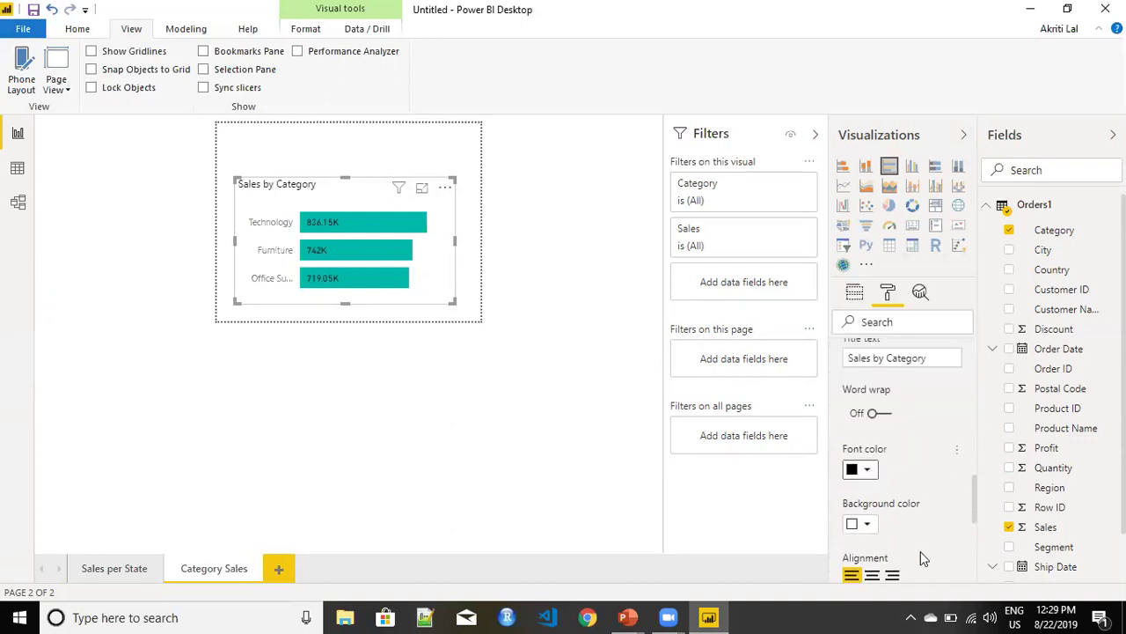
{"action": "left_click", "coordinate": [872, 574]}
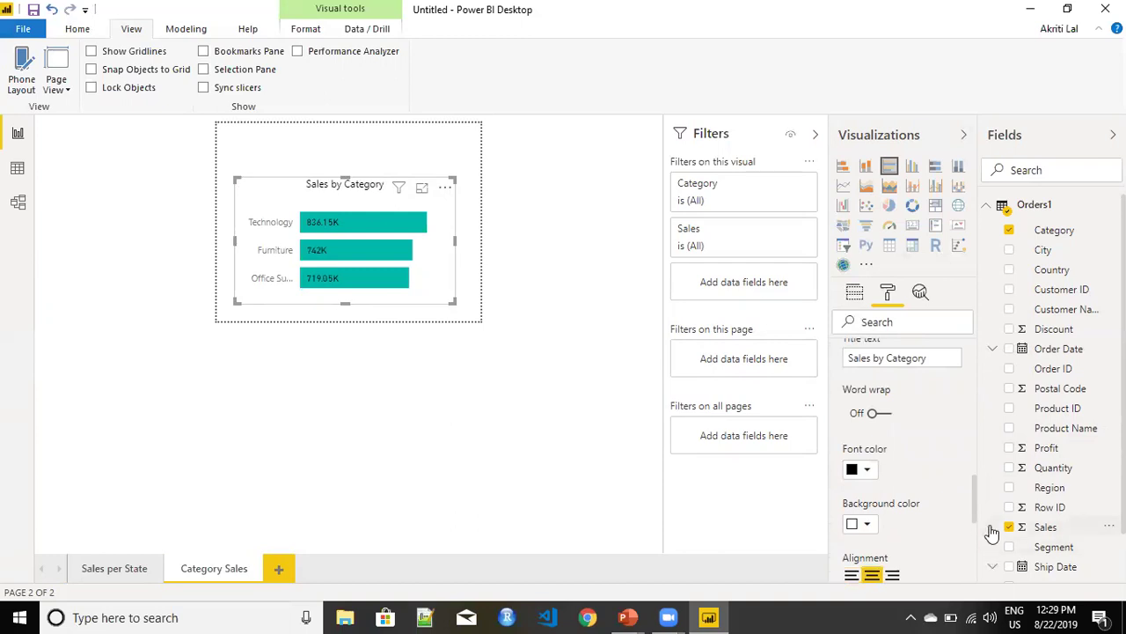
- Lower the bar chart's top edge slightly and turn on its border with a radius of 3
{"action": "left_click_drag", "start_coordinate": [235, 179], "coordinate": [234, 195]}
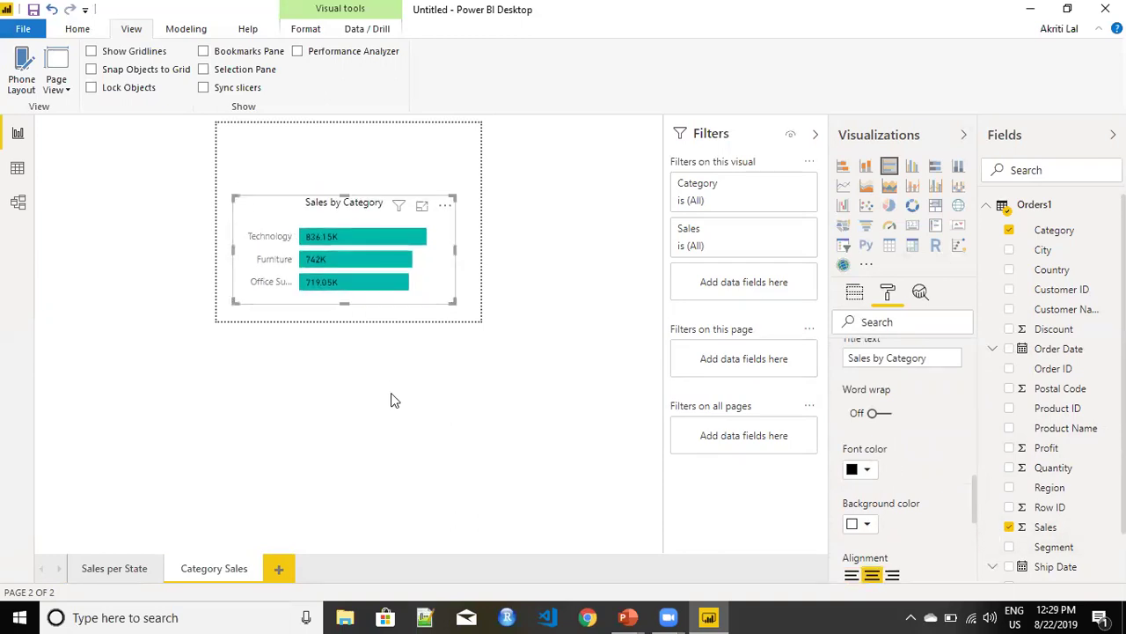
{"action": "left_click_drag", "start_coordinate": [971, 487], "coordinate": [973, 528]}
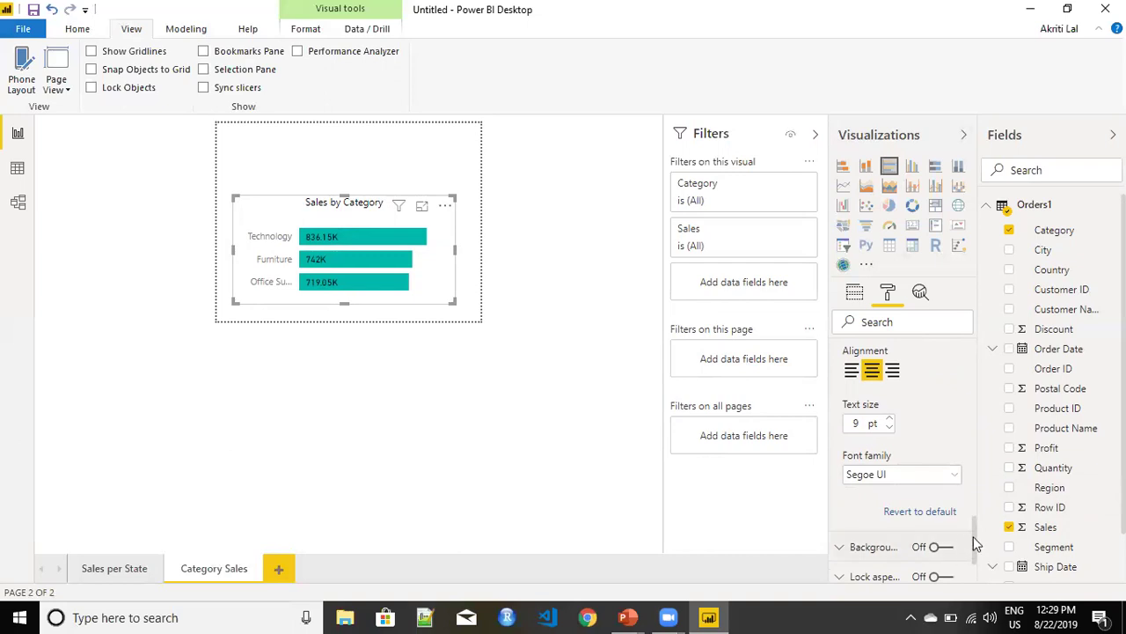
{"action": "left_click_drag", "start_coordinate": [973, 535], "coordinate": [974, 575]}
{"action": "left_click", "coordinate": [938, 510]}
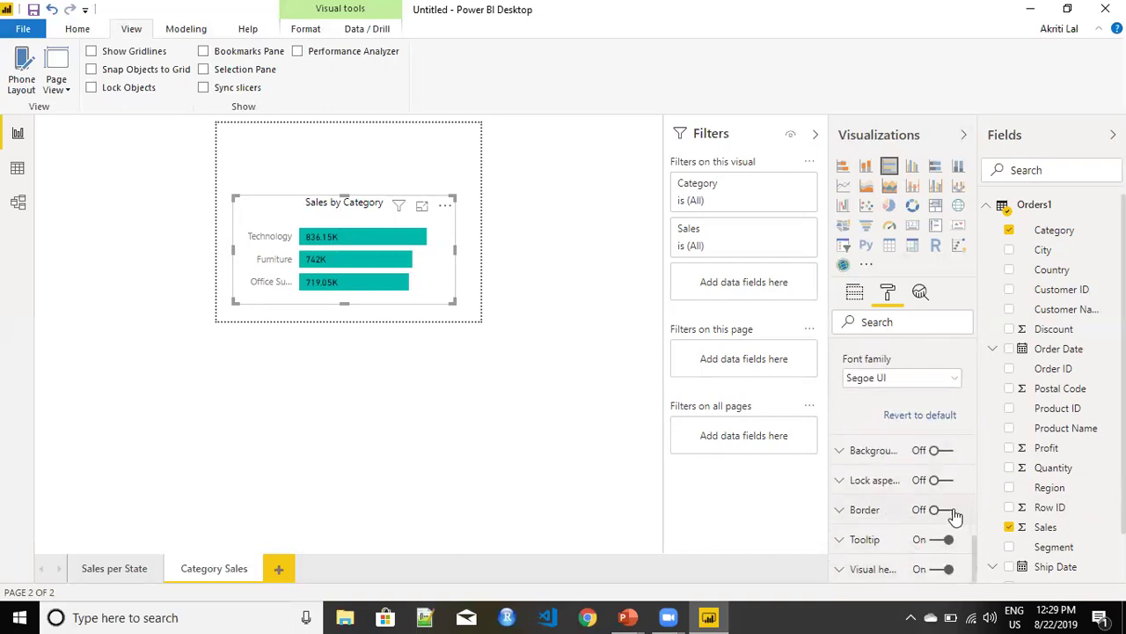
{"action": "left_click", "coordinate": [877, 512]}
{"action": "left_click_drag", "start_coordinate": [977, 535], "coordinate": [975, 558]}
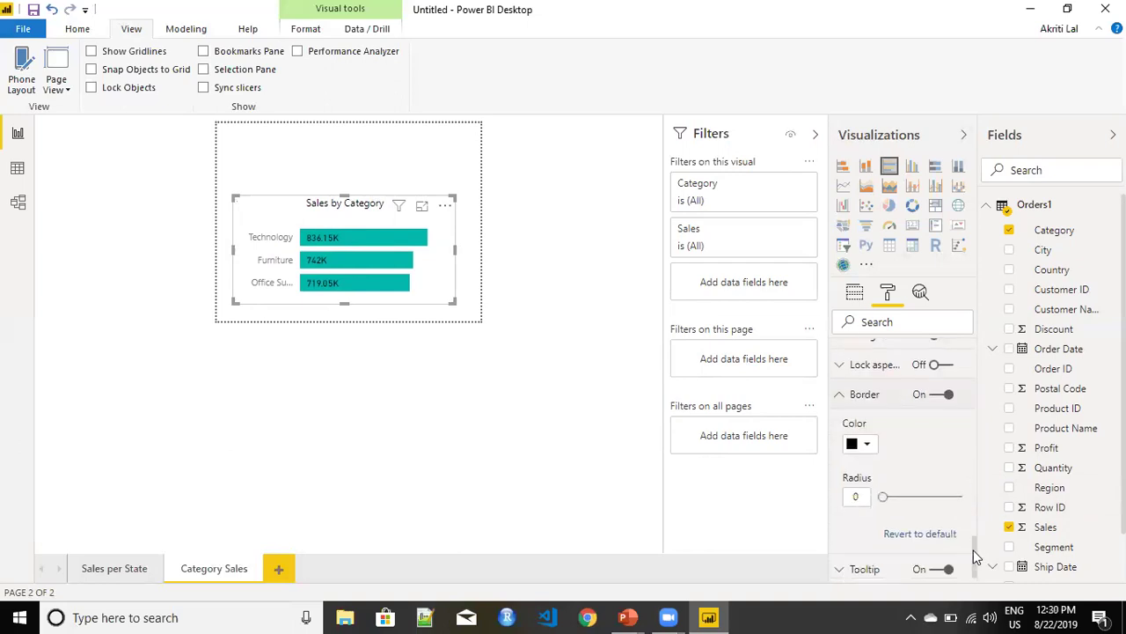
{"action": "left_click_drag", "start_coordinate": [885, 498], "coordinate": [892, 498]}
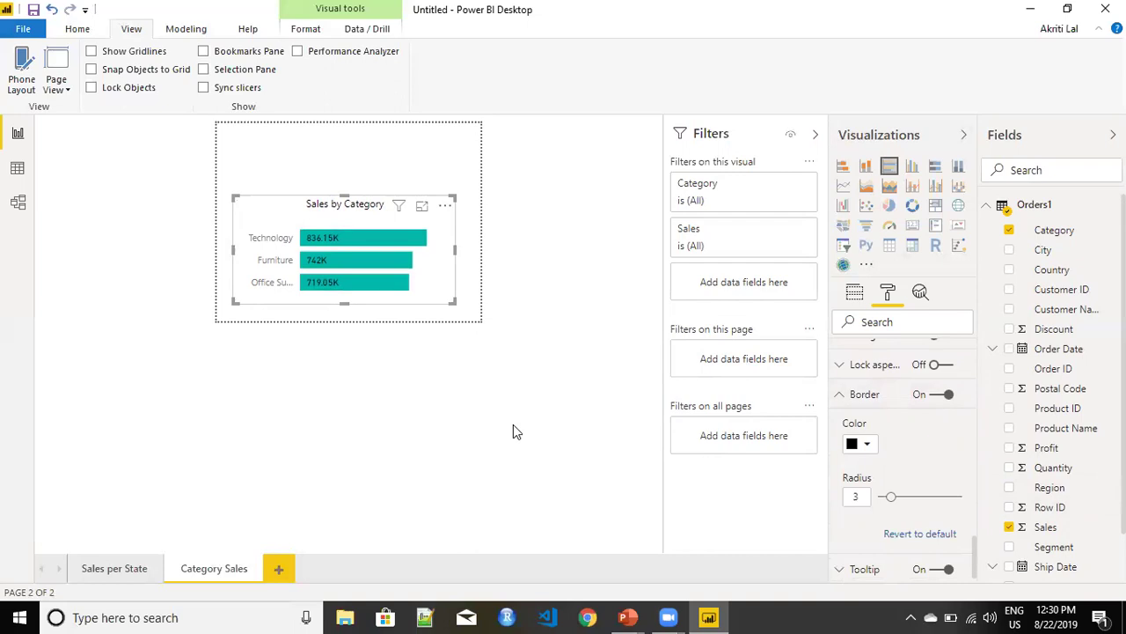
{"action": "left_click", "coordinate": [524, 358]}
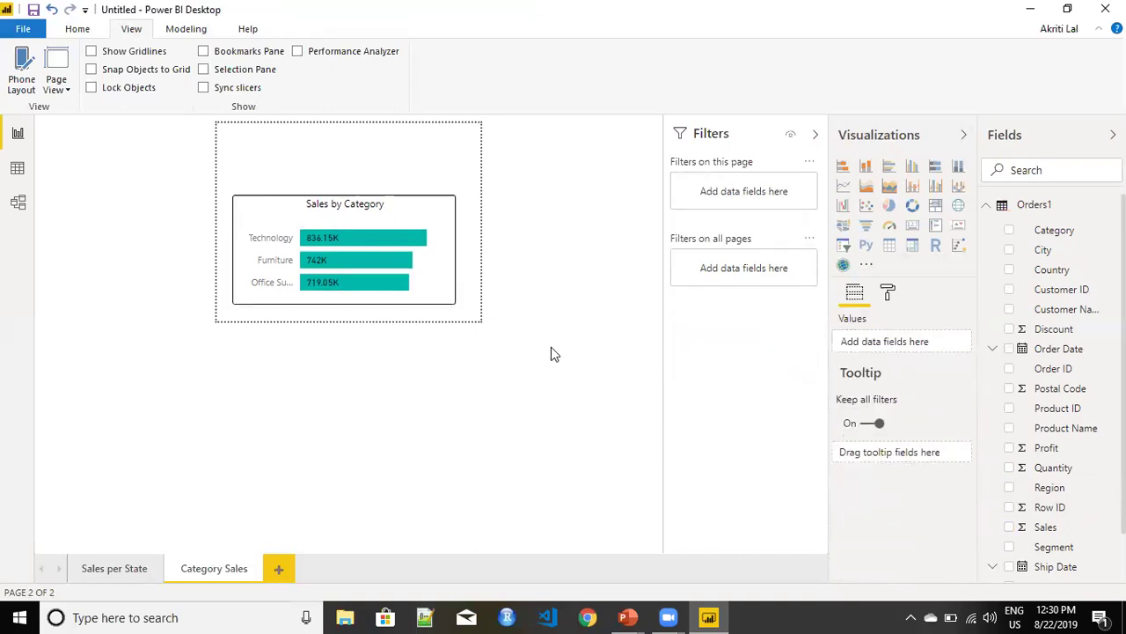
{"action": "left_click", "coordinate": [138, 571]}
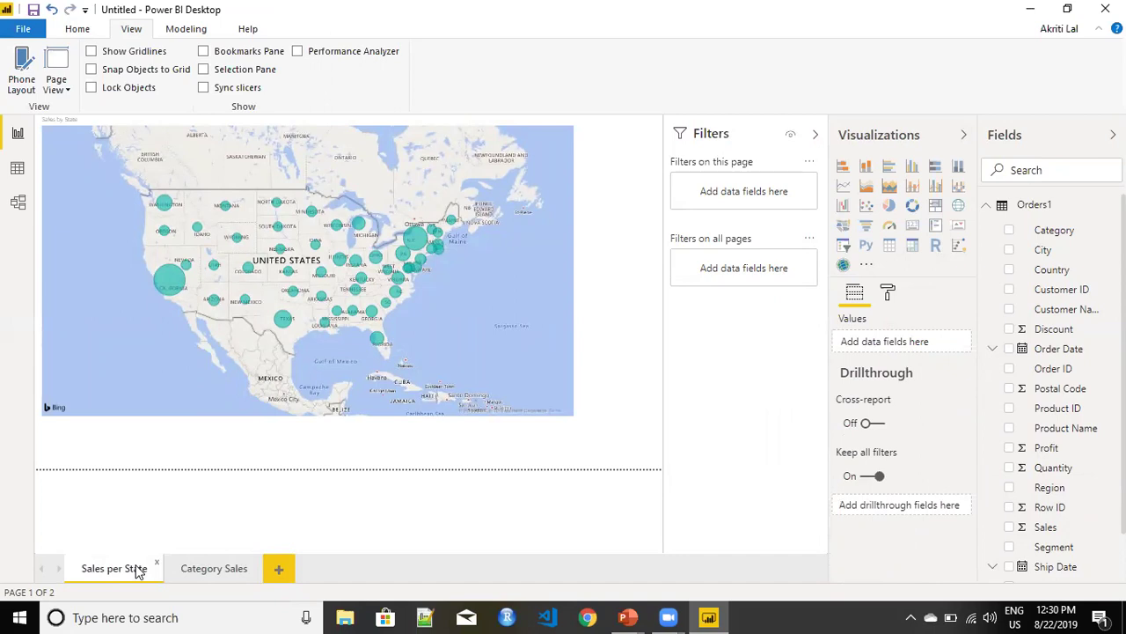
{"action": "left_click", "coordinate": [188, 576]}
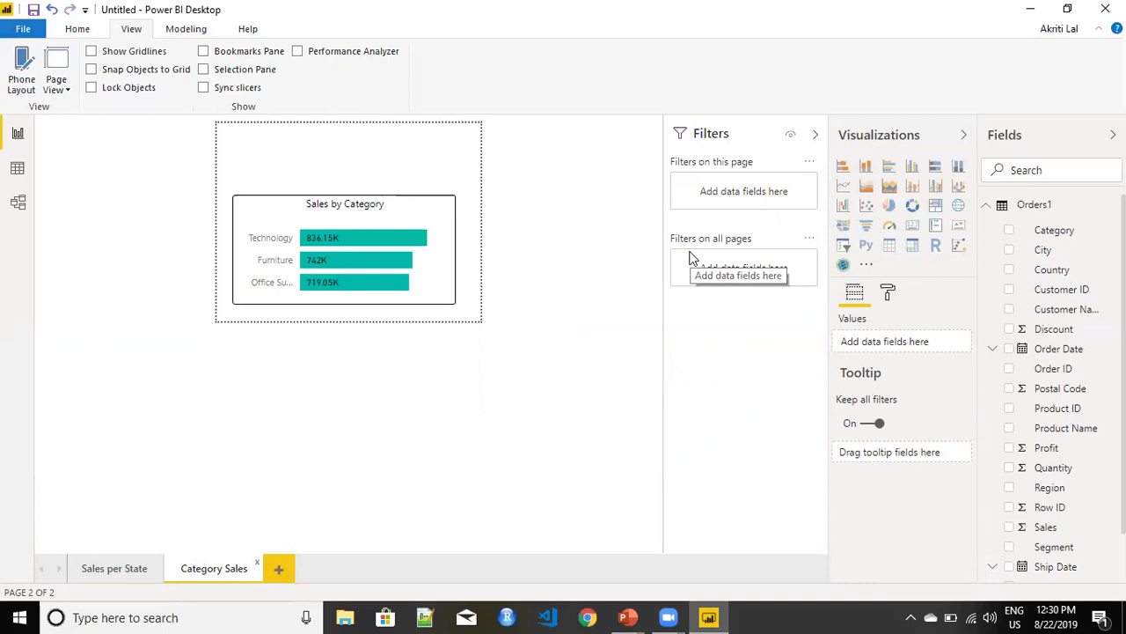
- Resize the bar chart on the Category Sales page to fill the lower part, leaving free space above it
{"action": "left_click", "coordinate": [234, 199]}
{"action": "left_click_drag", "start_coordinate": [231, 197], "coordinate": [232, 209]}
{"action": "left_click_drag", "start_coordinate": [453, 303], "coordinate": [467, 318]}
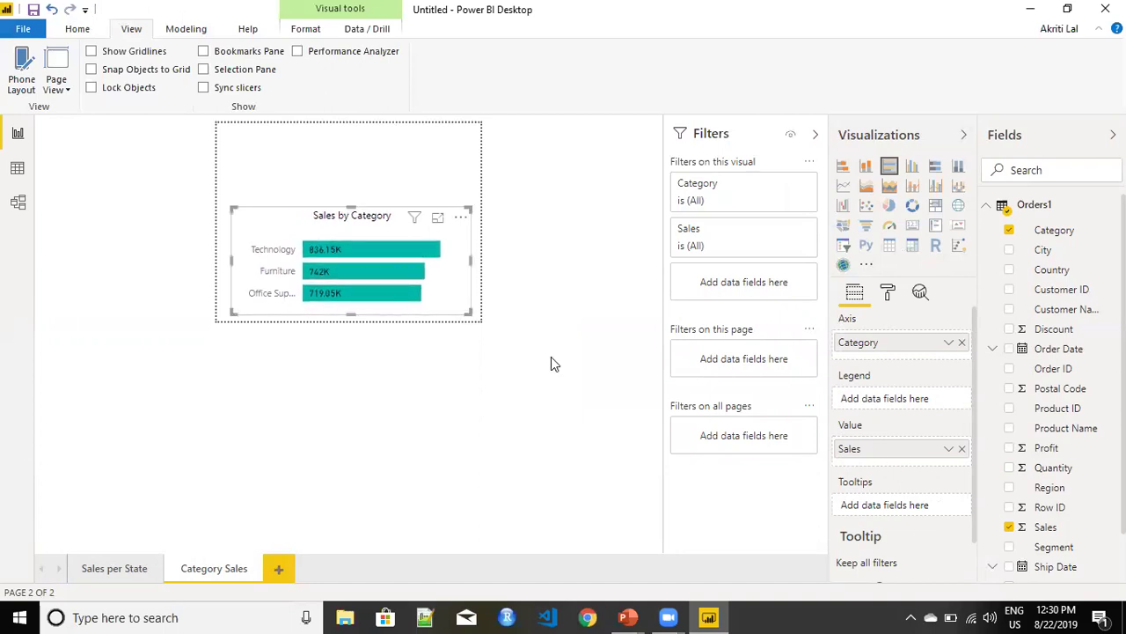
{"action": "left_click", "coordinate": [367, 146]}
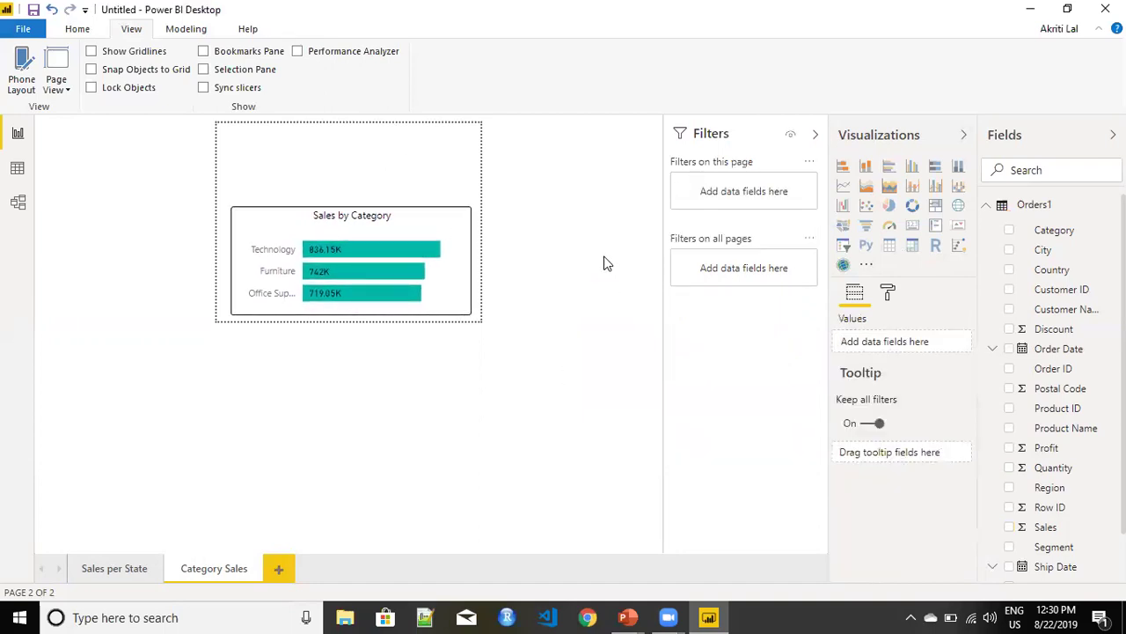
- Insert a multi-row card on the Category Sales page, shrink it and place it in the space above the bar chart
{"action": "left_click", "coordinate": [936, 225]}
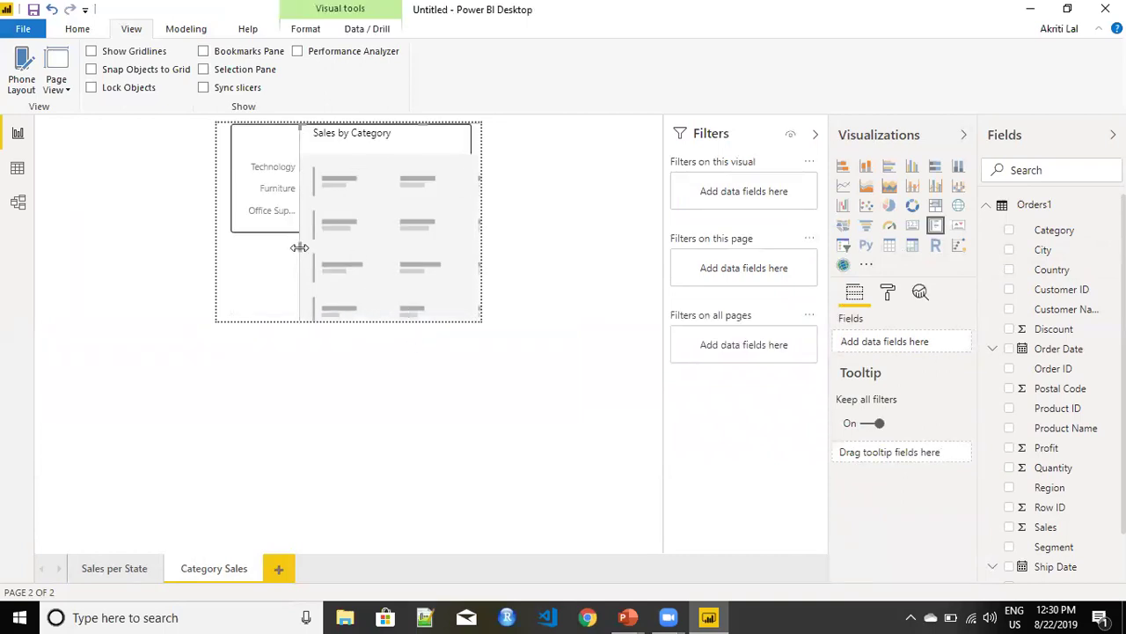
{"action": "left_click_drag", "start_coordinate": [299, 137], "coordinate": [411, 264]}
{"action": "left_click", "coordinate": [379, 204]}
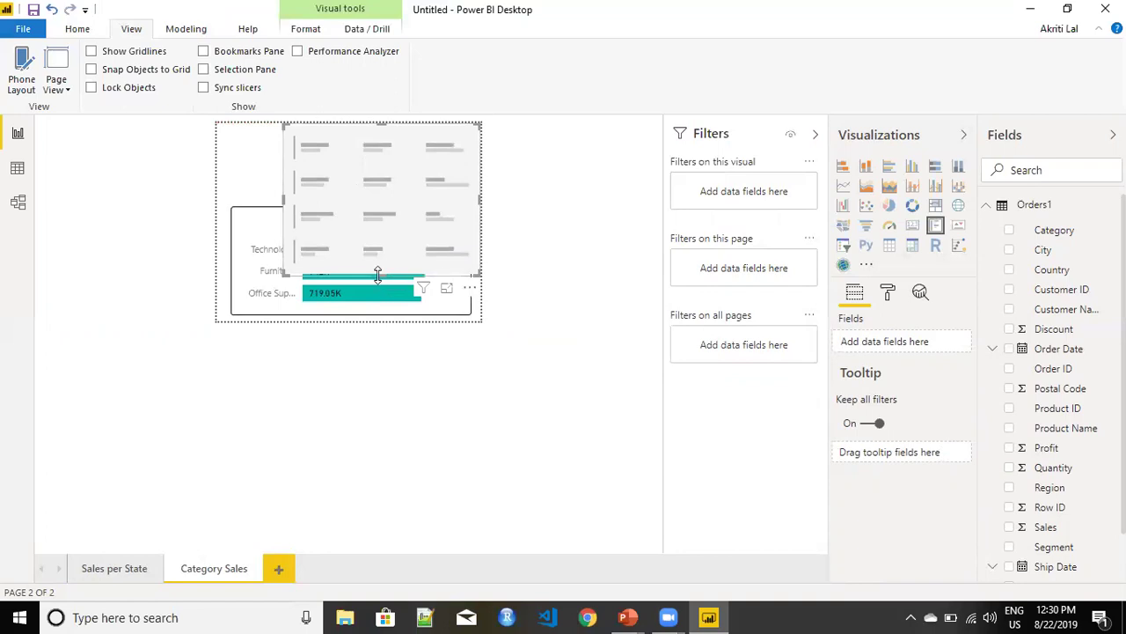
{"action": "left_click_drag", "start_coordinate": [370, 204], "coordinate": [328, 167]}
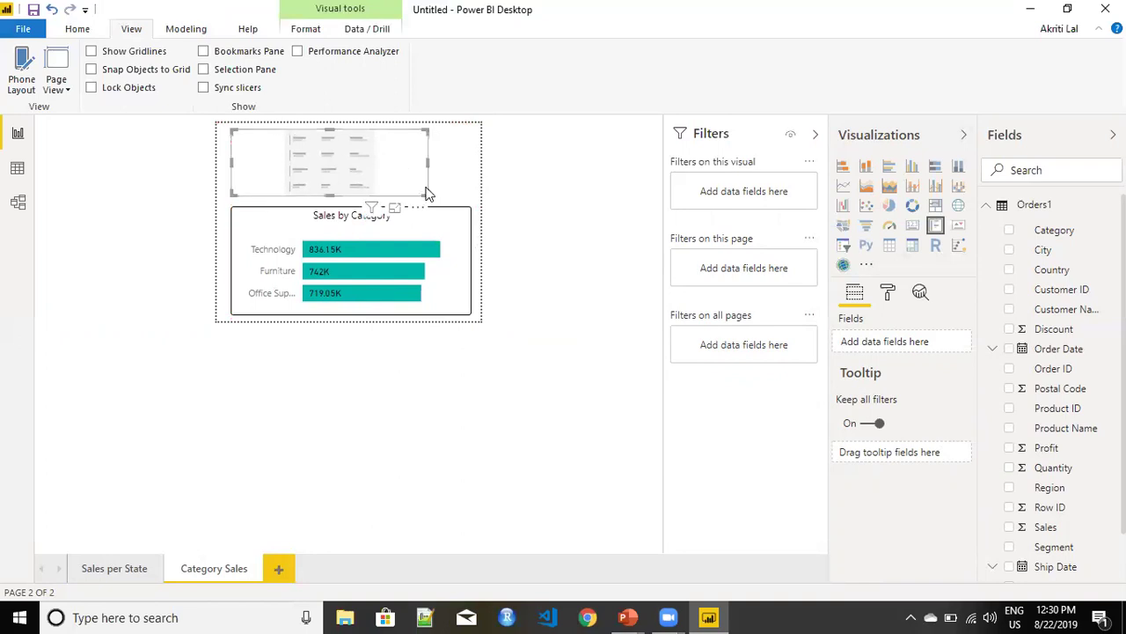
- Widen the multi-row card to match the bar chart's width and fill it with the State and Sales fields, State first
{"action": "left_click_drag", "start_coordinate": [428, 194], "coordinate": [468, 203]}
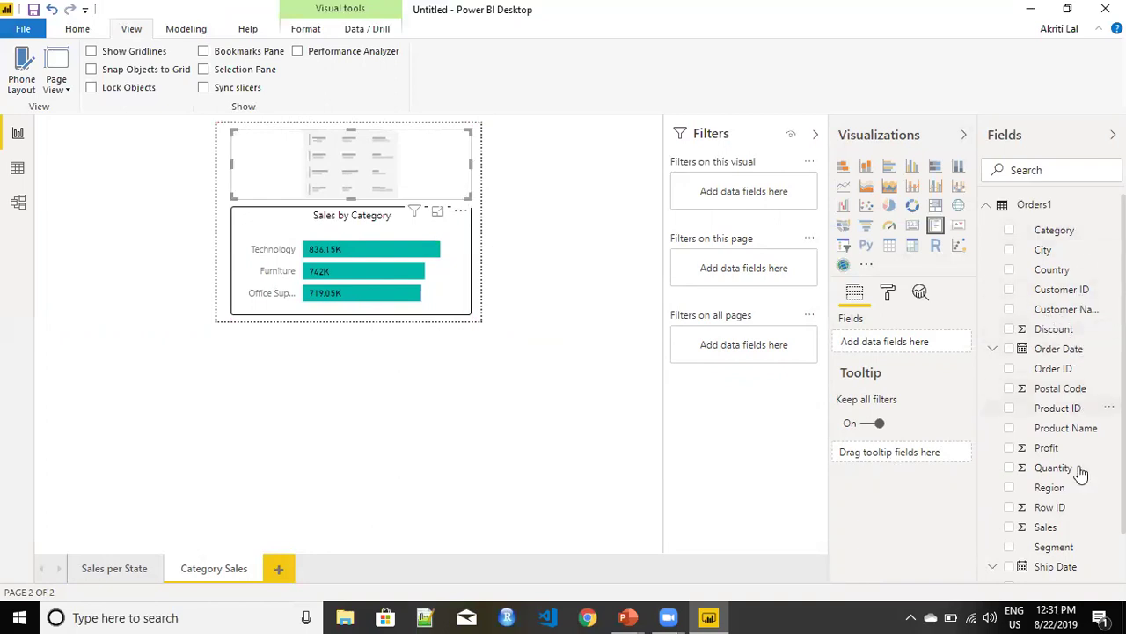
{"action": "left_click_drag", "start_coordinate": [1061, 528], "coordinate": [411, 178]}
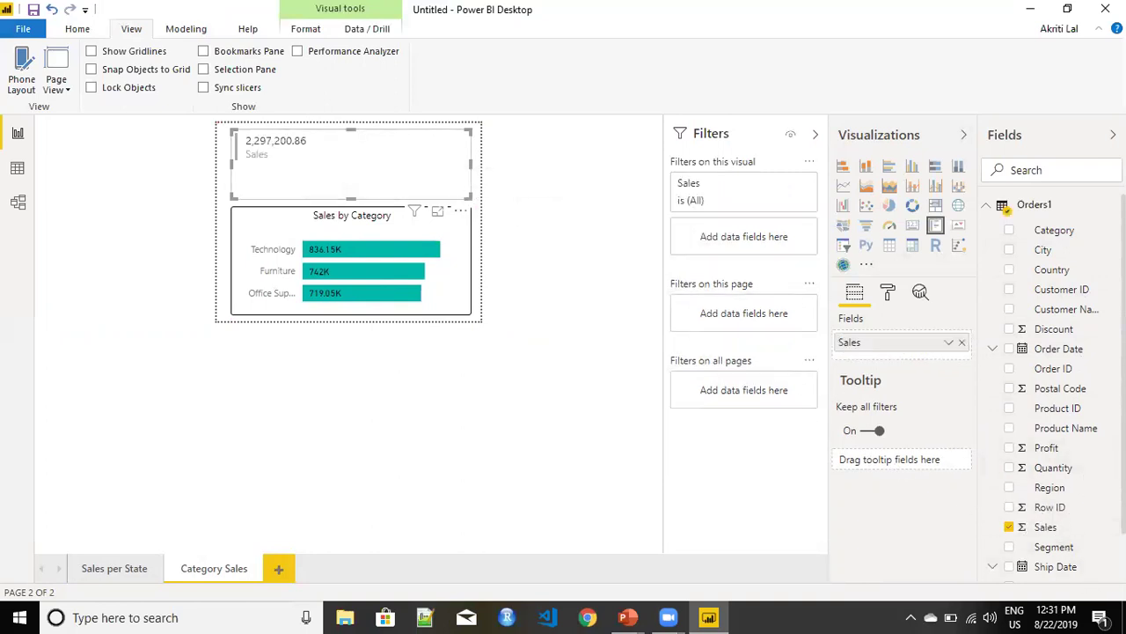
{"action": "scroll", "coordinate": [1052, 554], "scroll_direction": "down", "scroll_amount": 2}
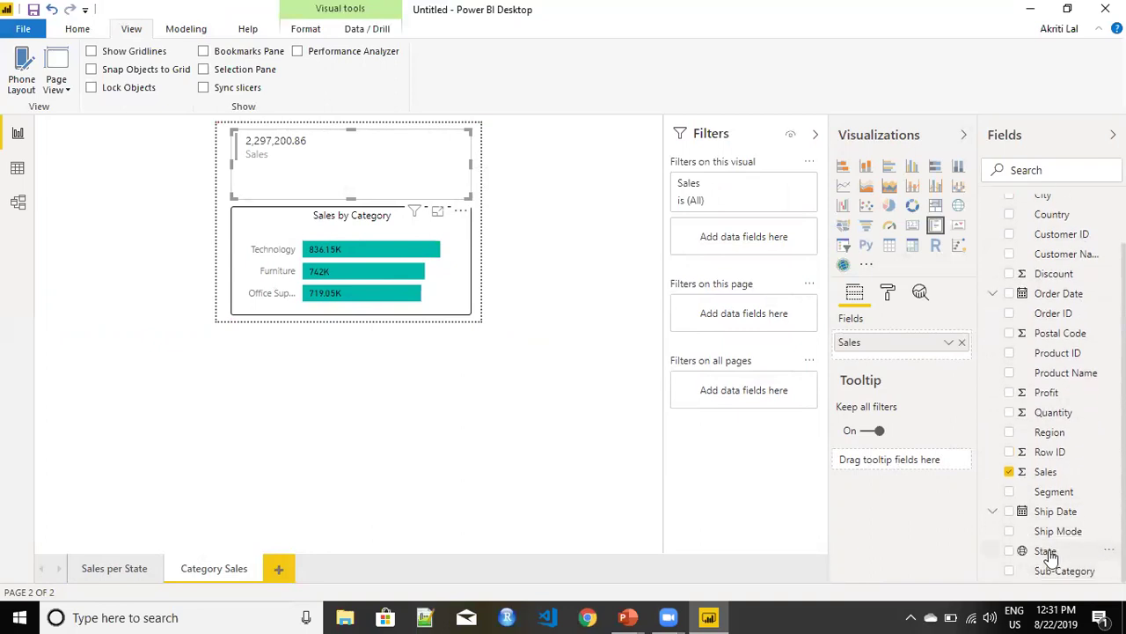
{"action": "left_click_drag", "start_coordinate": [955, 392], "coordinate": [910, 340]}
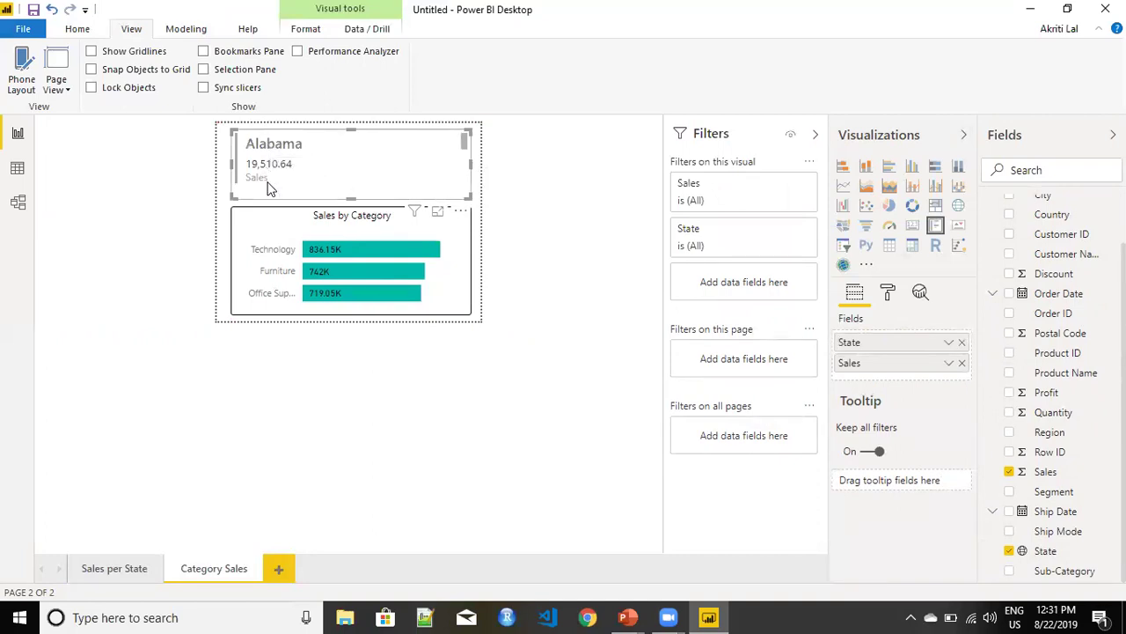
- Set the font family of the multi-row card's data labels to Comic Sans MS
{"action": "left_click", "coordinate": [889, 294]}
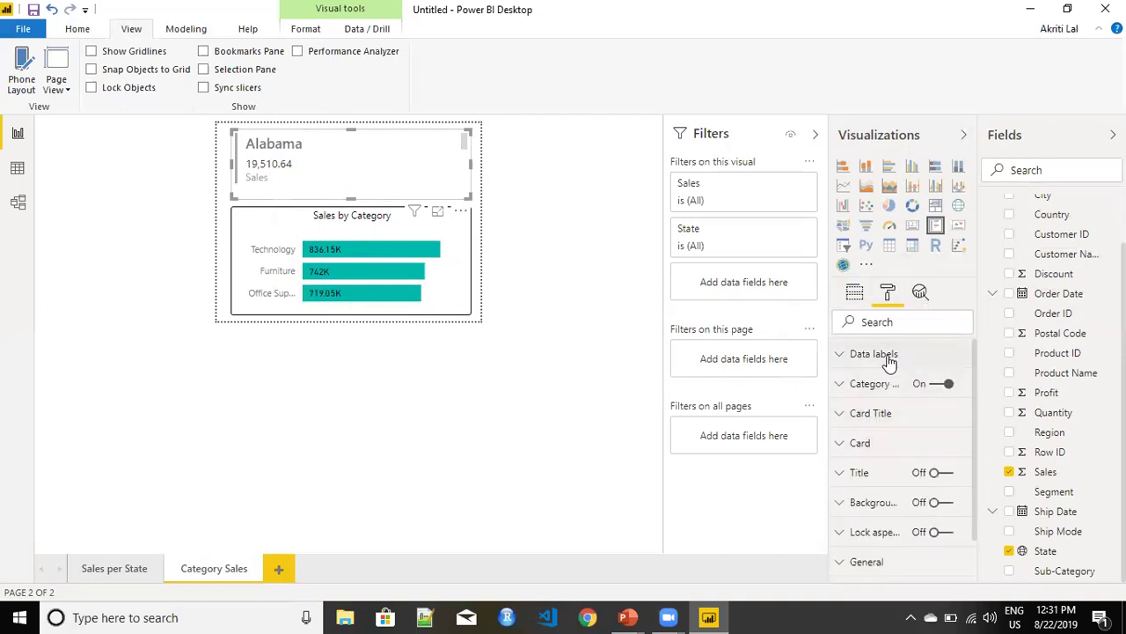
{"action": "left_click", "coordinate": [890, 357]}
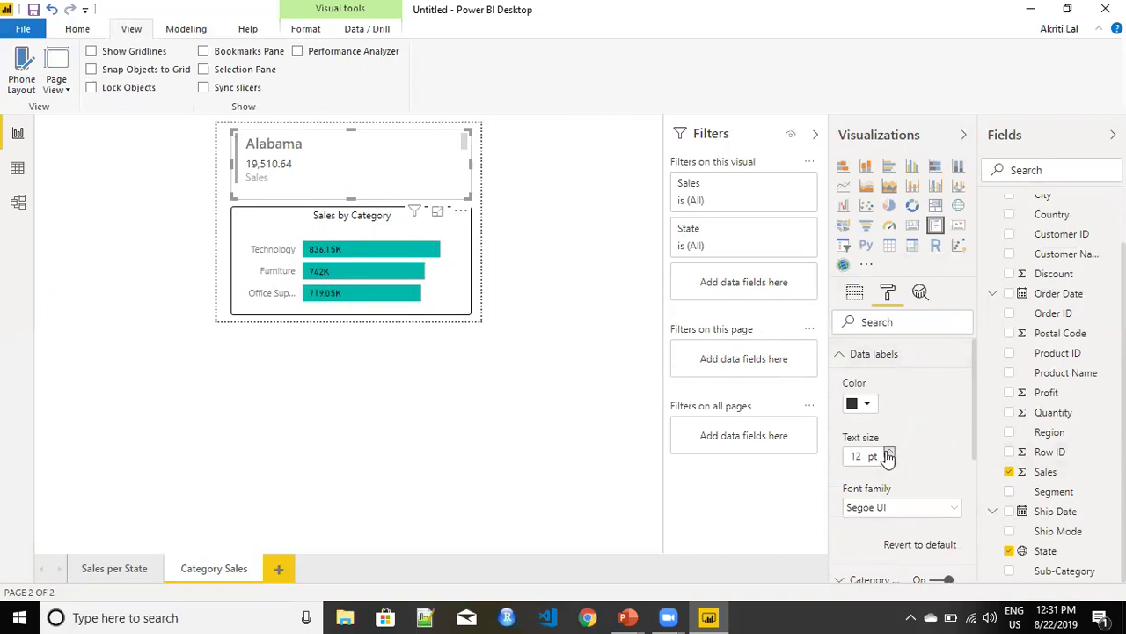
{"action": "left_click", "coordinate": [957, 509]}
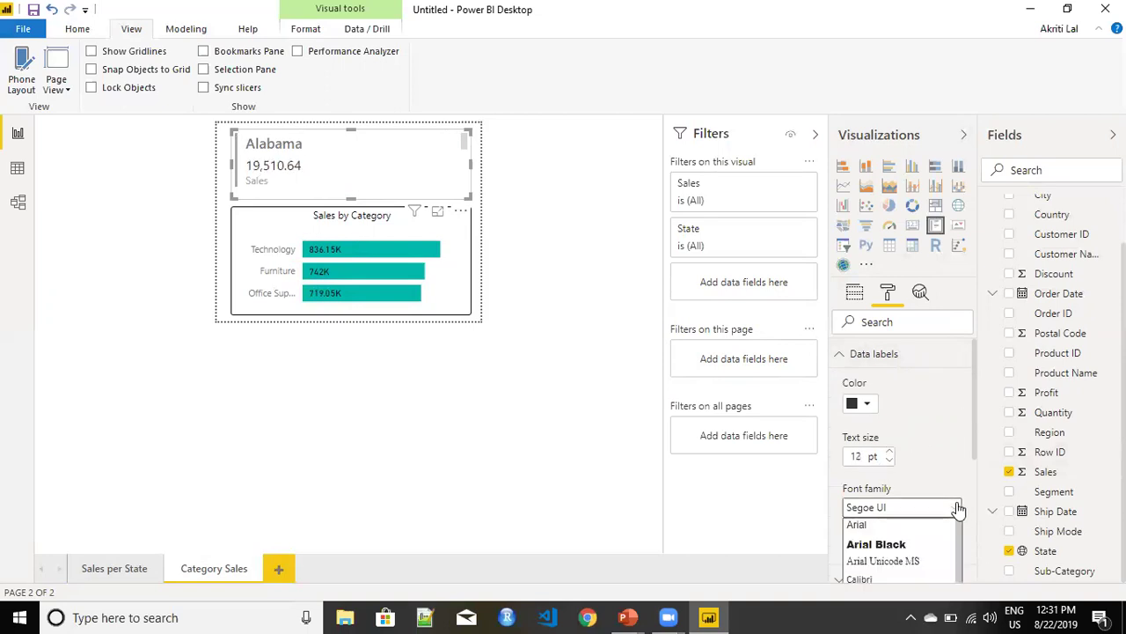
{"action": "left_click_drag", "start_coordinate": [958, 525], "coordinate": [958, 572]}
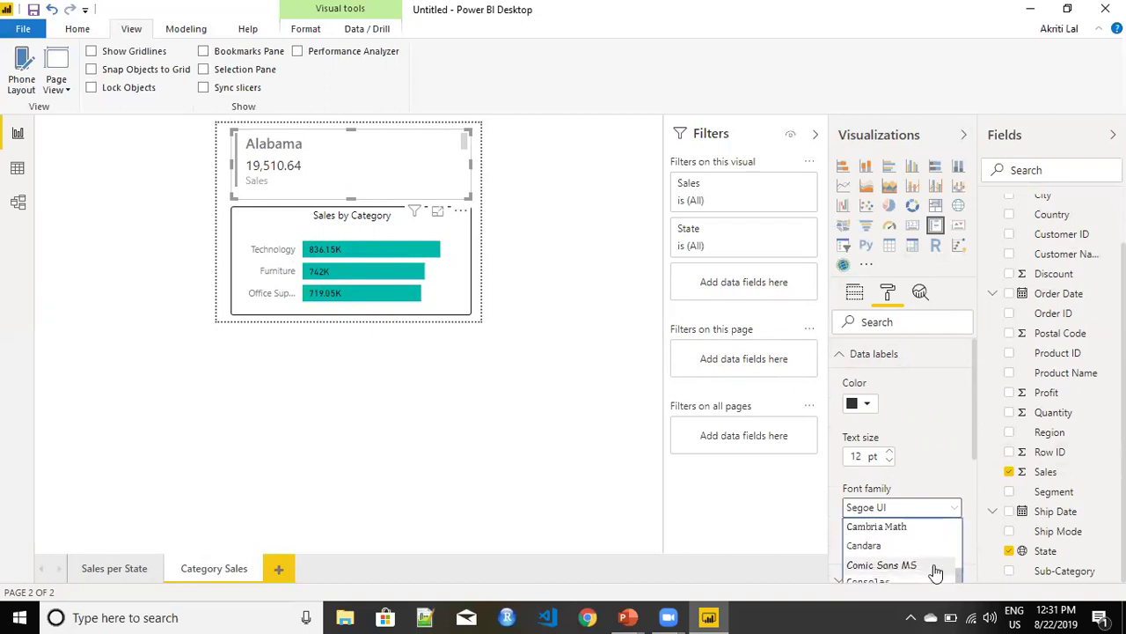
{"action": "left_click", "coordinate": [930, 572]}
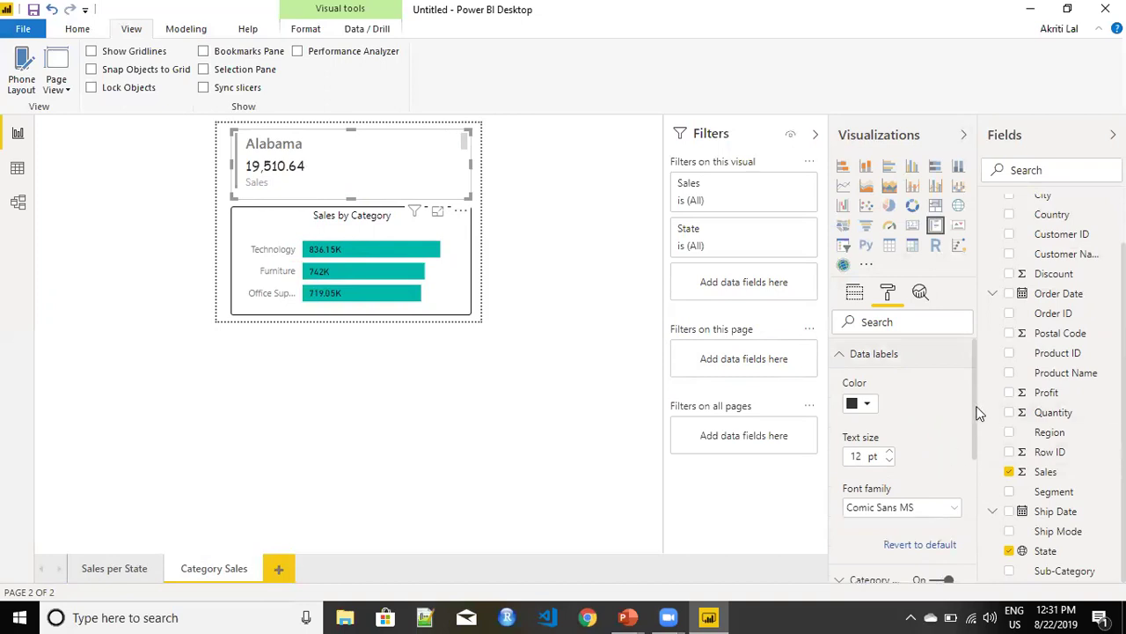
{"action": "left_click", "coordinate": [845, 355]}
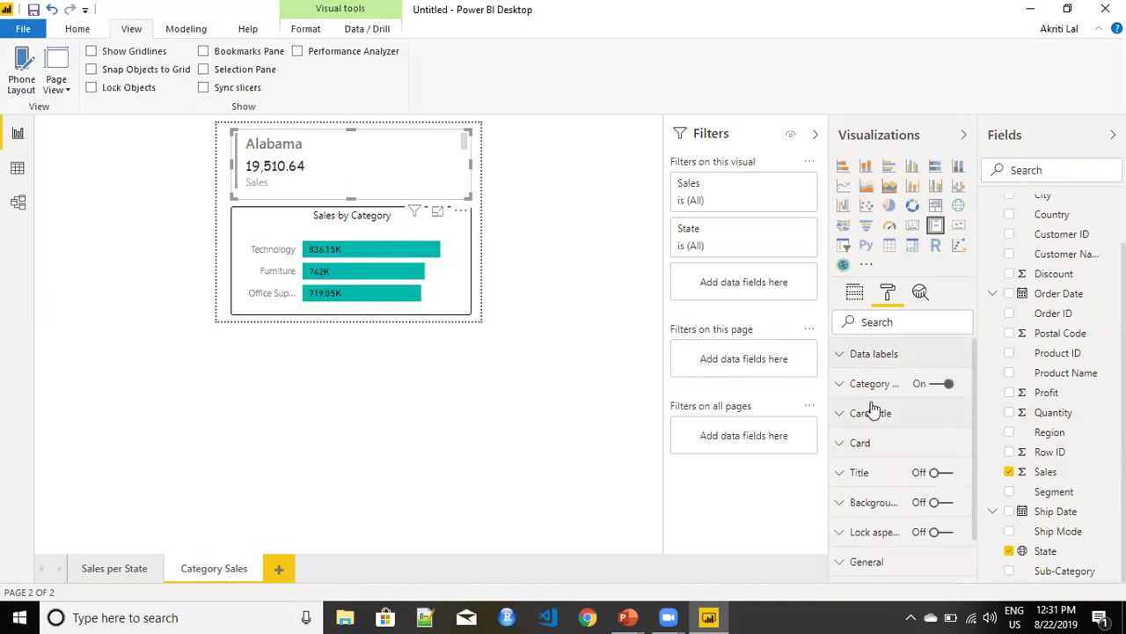
{"action": "left_click", "coordinate": [872, 387]}
{"action": "scroll", "coordinate": [974, 398], "scroll_direction": "down", "scroll_amount": 2}
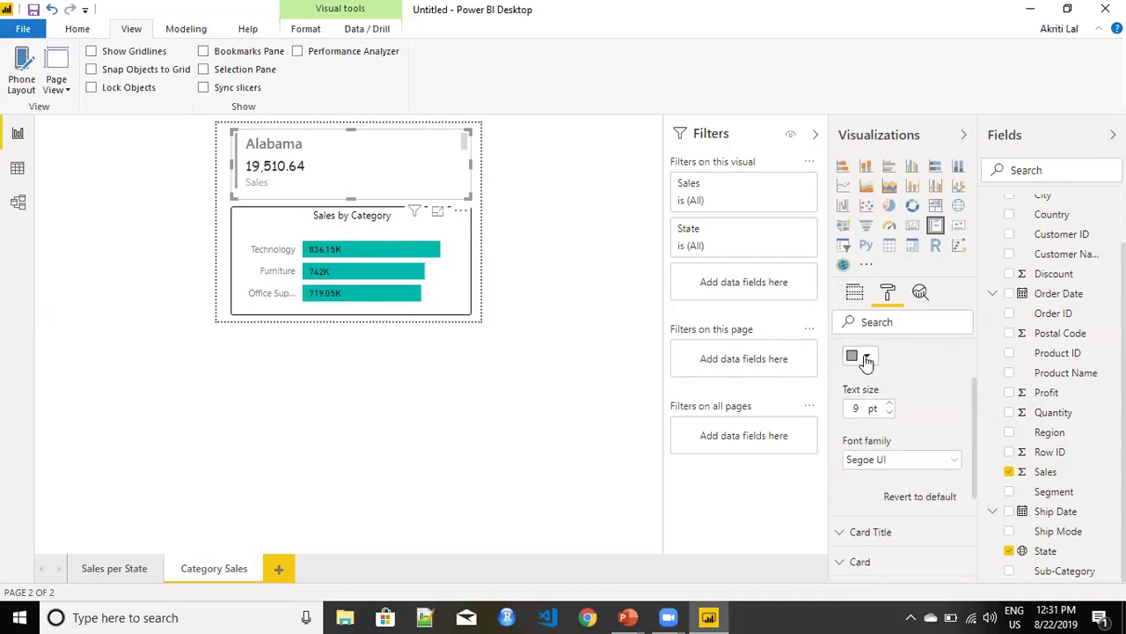
{"action": "left_click", "coordinate": [866, 358]}
{"action": "left_click", "coordinate": [853, 394]}
{"action": "left_click", "coordinate": [889, 404]}
{"action": "left_click", "coordinate": [890, 403]}
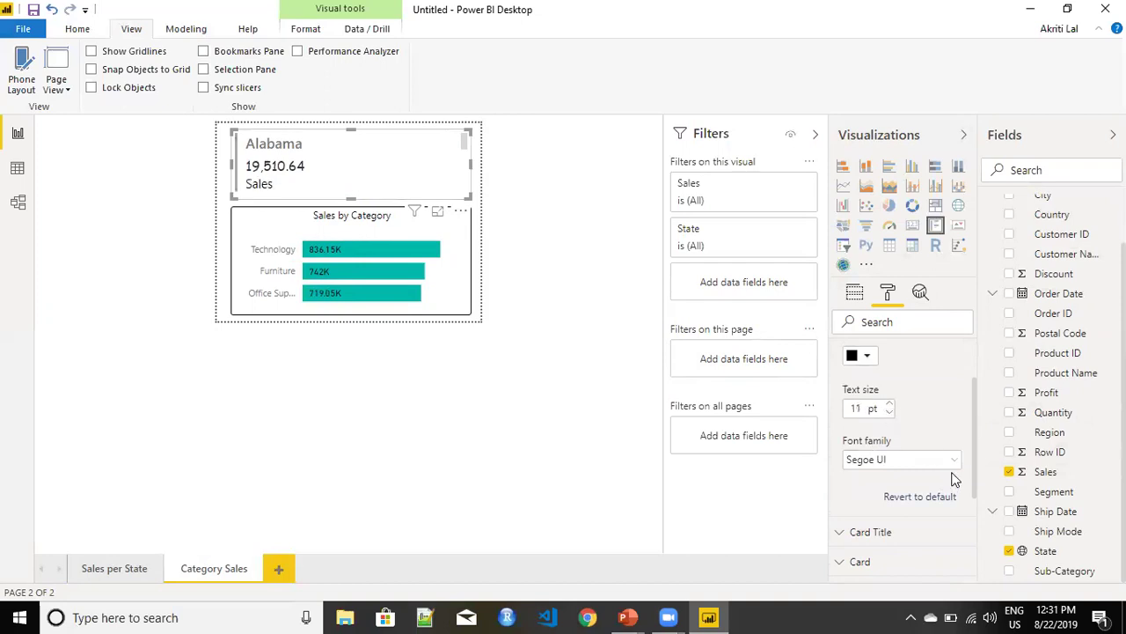
{"action": "left_click", "coordinate": [954, 466]}
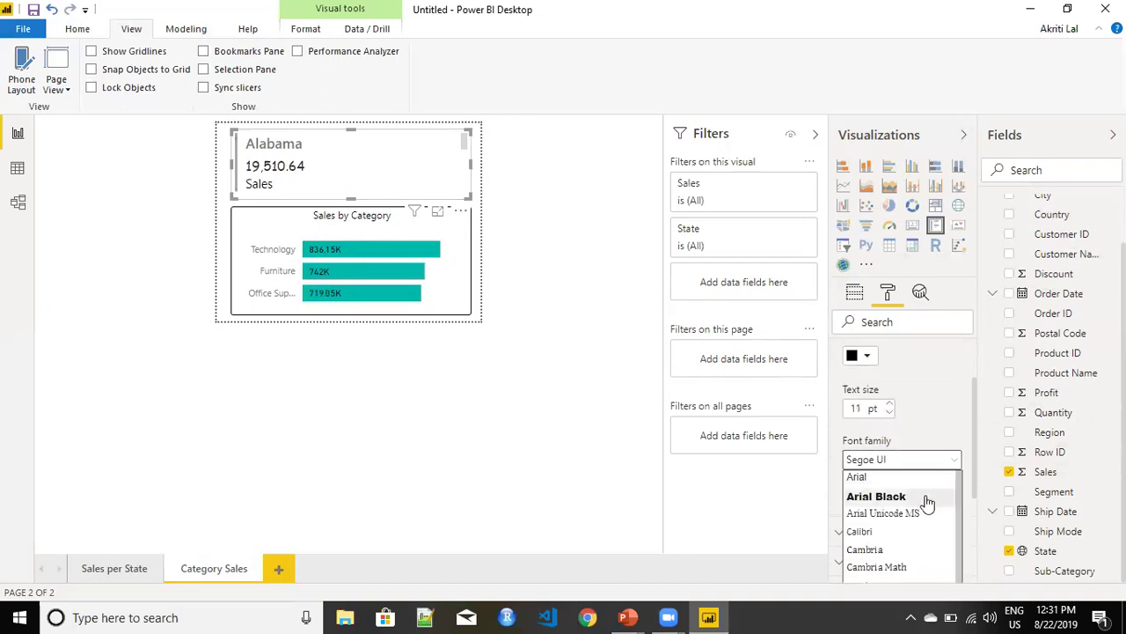
{"action": "left_click", "coordinate": [924, 498]}
{"action": "left_click", "coordinate": [923, 498]}
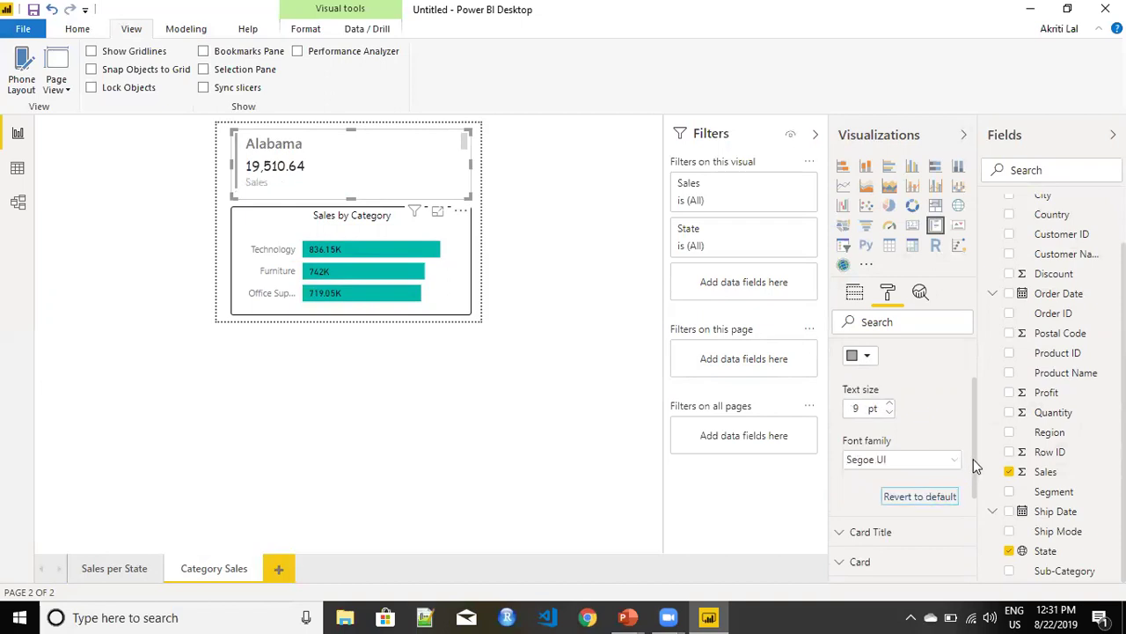
{"action": "scroll", "coordinate": [971, 390], "scroll_direction": "up", "scroll_amount": 1}
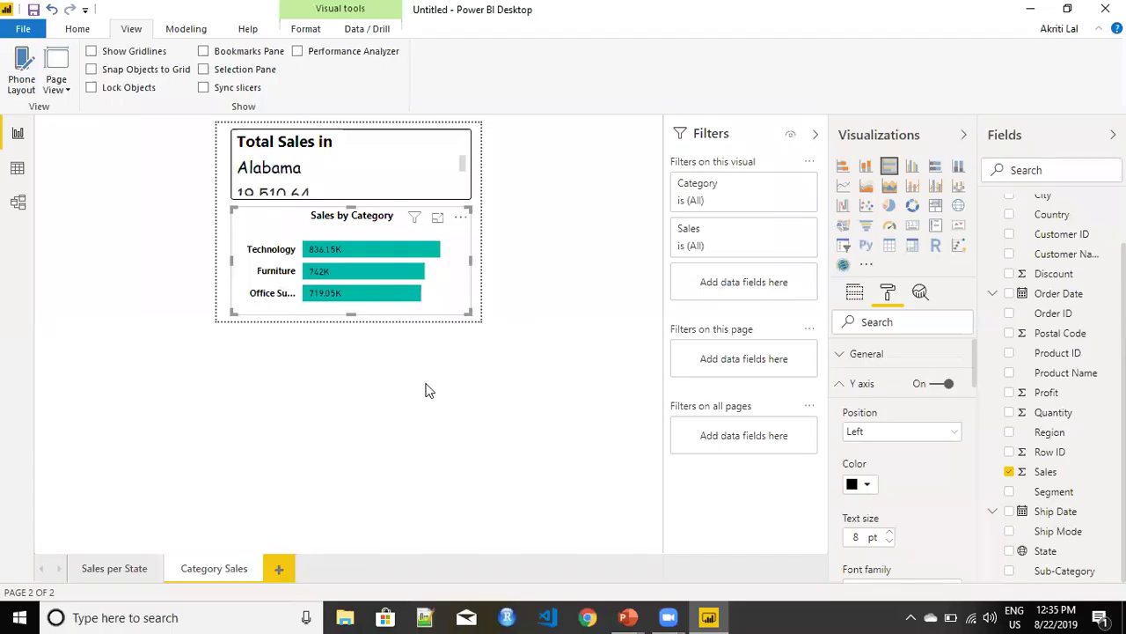
- Clear the visual selection on the Category Sales page and add State as the page's tooltip field
{"action": "left_click", "coordinate": [578, 344]}
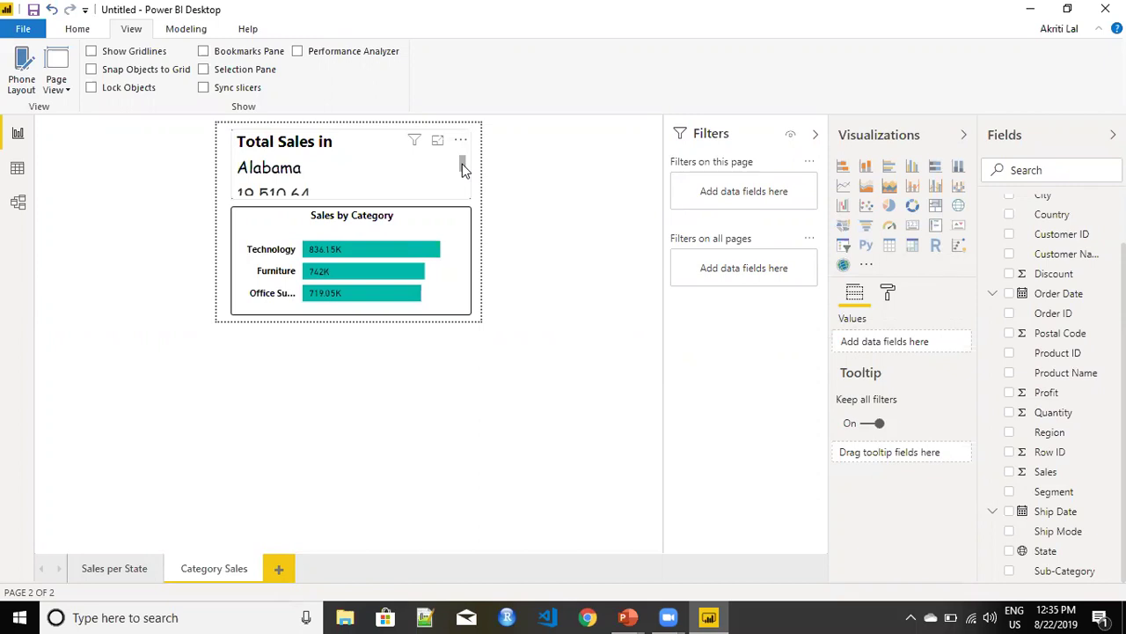
{"action": "mouse_move", "coordinate": [462, 164]}
{"action": "left_mouse_down"}
{"action": "mouse_move", "coordinate": [464, 196]}
{"action": "mouse_move", "coordinate": [462, 176]}
{"action": "left_mouse_up"}
{"action": "left_click", "coordinate": [533, 247]}
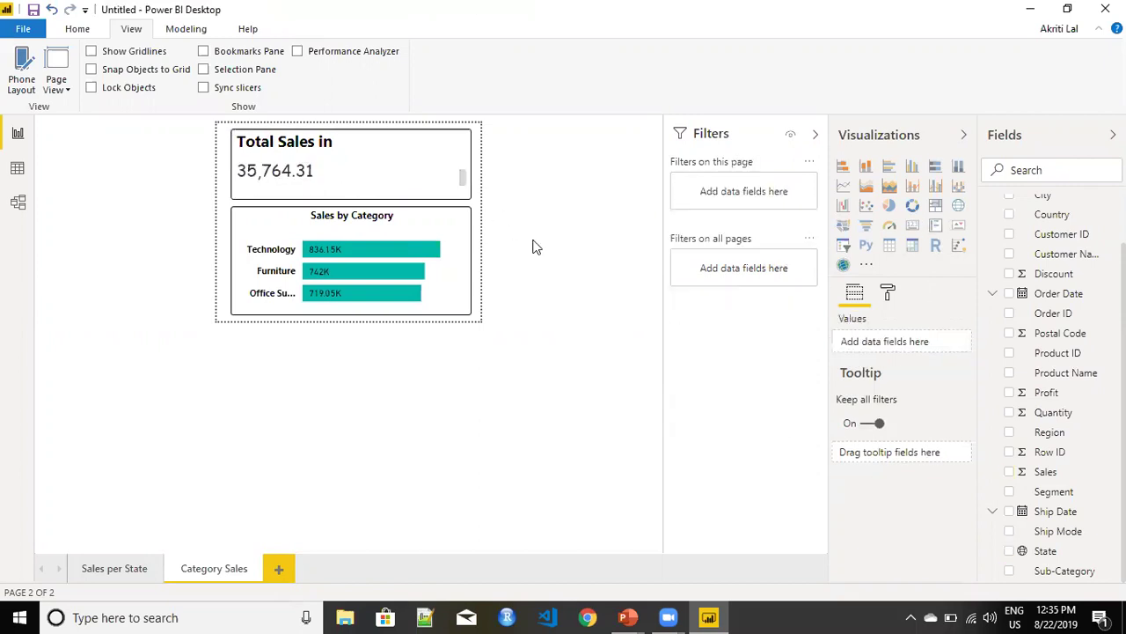
{"action": "left_click_drag", "start_coordinate": [460, 175], "coordinate": [460, 157]}
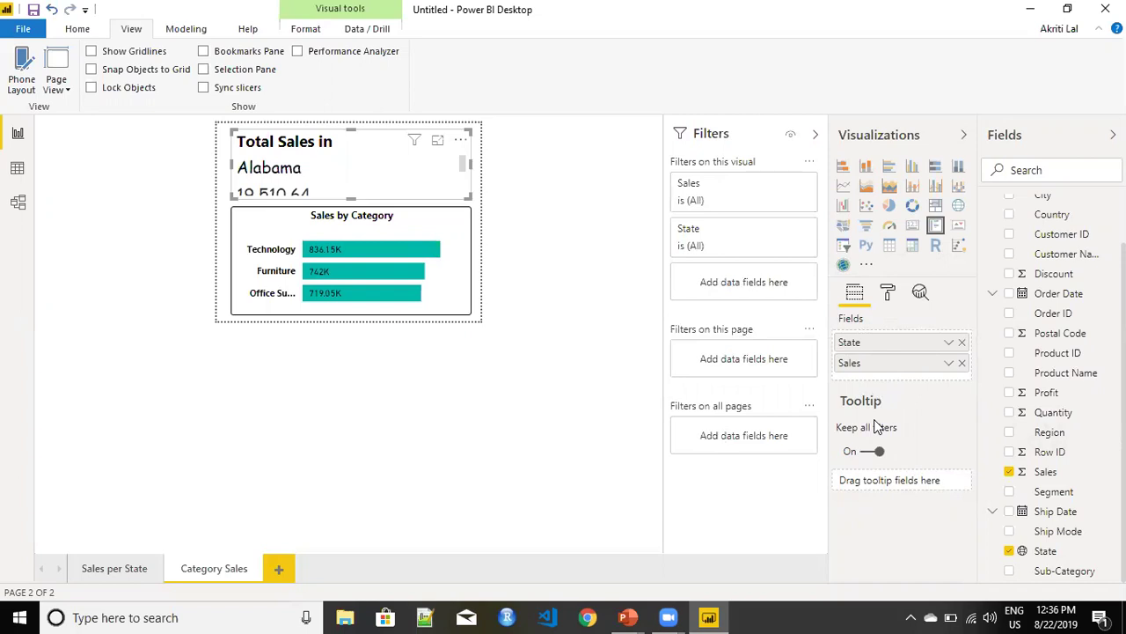
{"action": "left_click", "coordinate": [642, 348]}
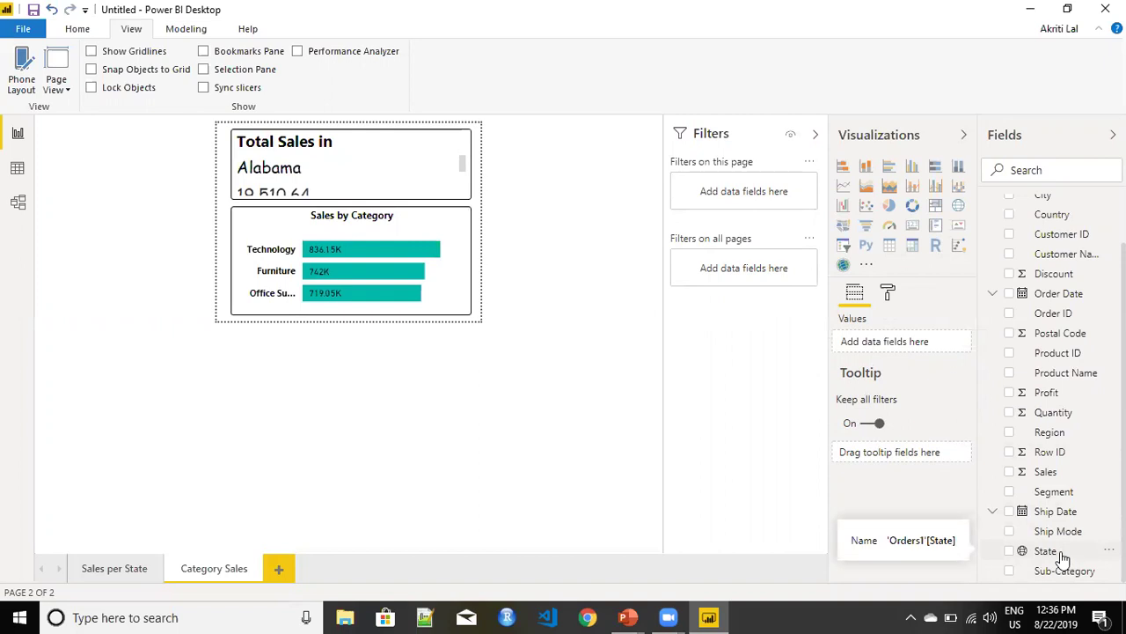
{"action": "left_click_drag", "start_coordinate": [1061, 554], "coordinate": [903, 462]}
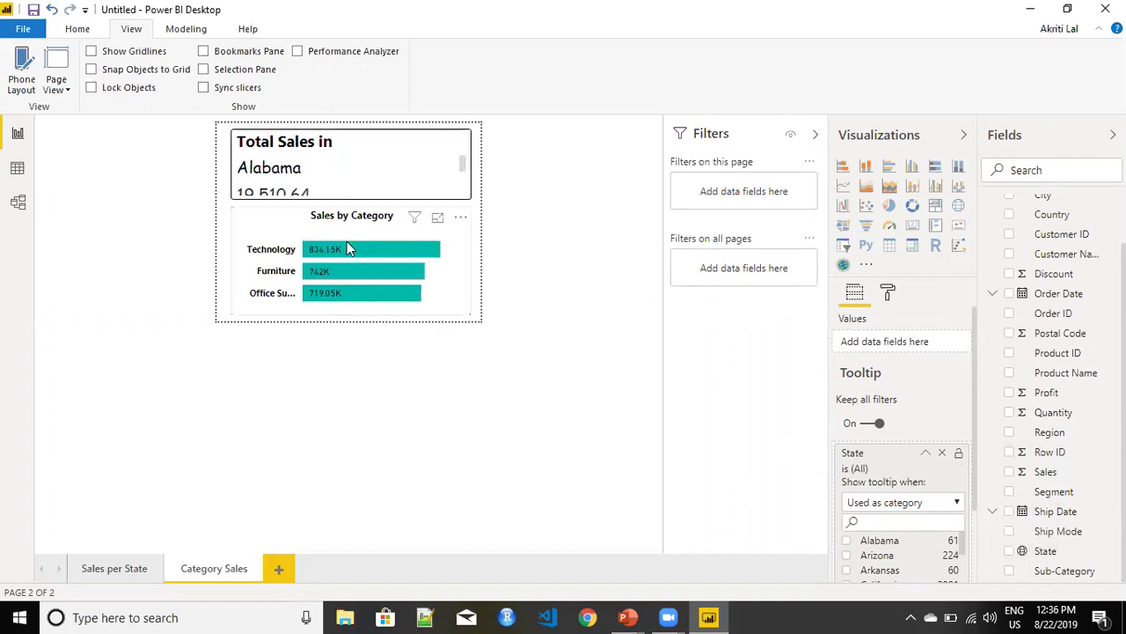
- Preview the report page tooltip for the Arkansas and California bubbles on the Sales per State map
{"action": "left_click", "coordinate": [115, 569]}
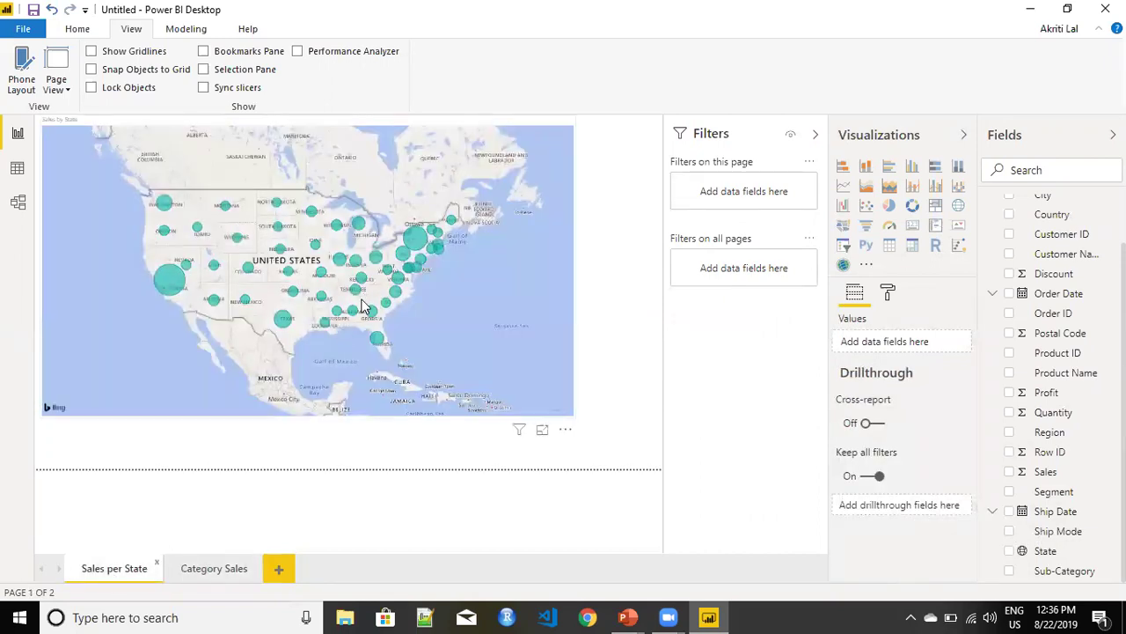
{"action": "mouse_move", "coordinate": [359, 316]}
{"action": "mouse_move", "coordinate": [321, 302]}
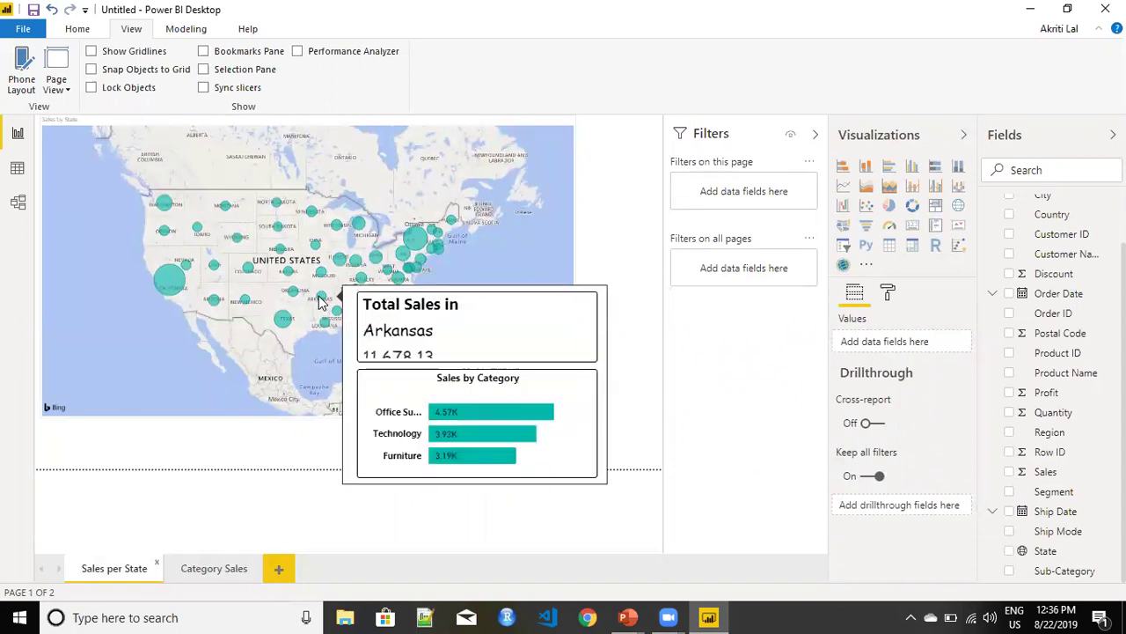
{"action": "mouse_move", "coordinate": [169, 293]}
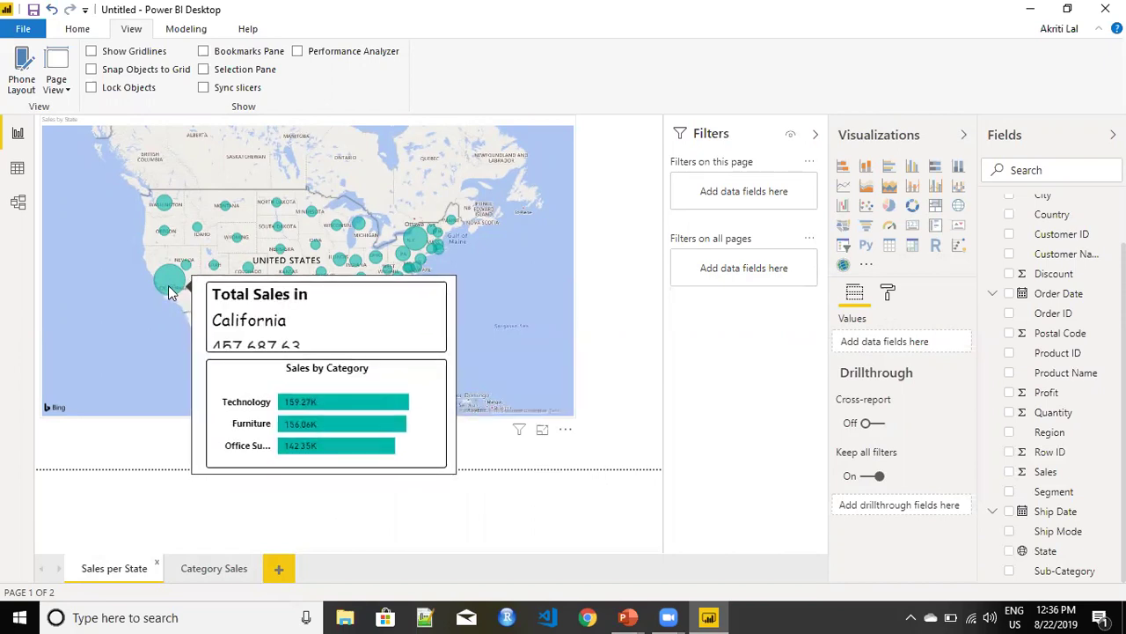
- On the Category Sales page, lower the bar chart's top edge and extend the multi-row card downward so its sales value fits
{"action": "left_click", "coordinate": [211, 573]}
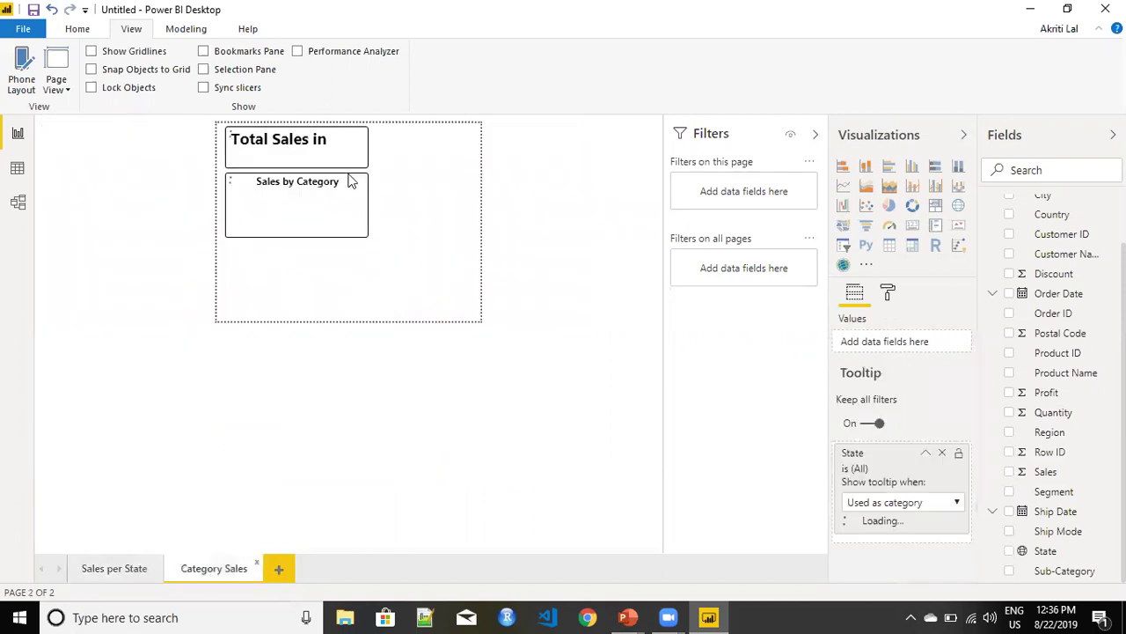
{"action": "left_click", "coordinate": [235, 219]}
{"action": "mouse_move", "coordinate": [236, 218]}
{"action": "left_mouse_down"}
{"action": "mouse_move", "coordinate": [234, 229]}
{"action": "mouse_move", "coordinate": [235, 206]}
{"action": "mouse_move", "coordinate": [233, 216]}
{"action": "left_mouse_up"}
{"action": "left_click", "coordinate": [260, 196]}
{"action": "left_click", "coordinate": [291, 315]}
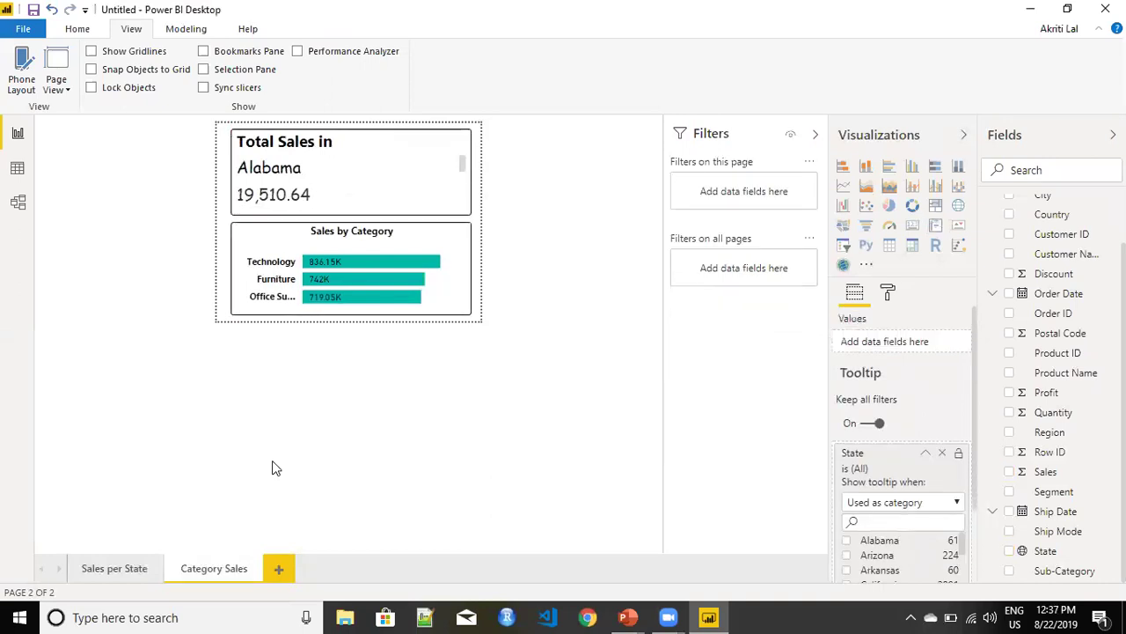
- Recheck the resized tooltip on the Sales per State map with the Colorado bubble
{"action": "left_click", "coordinate": [113, 570]}
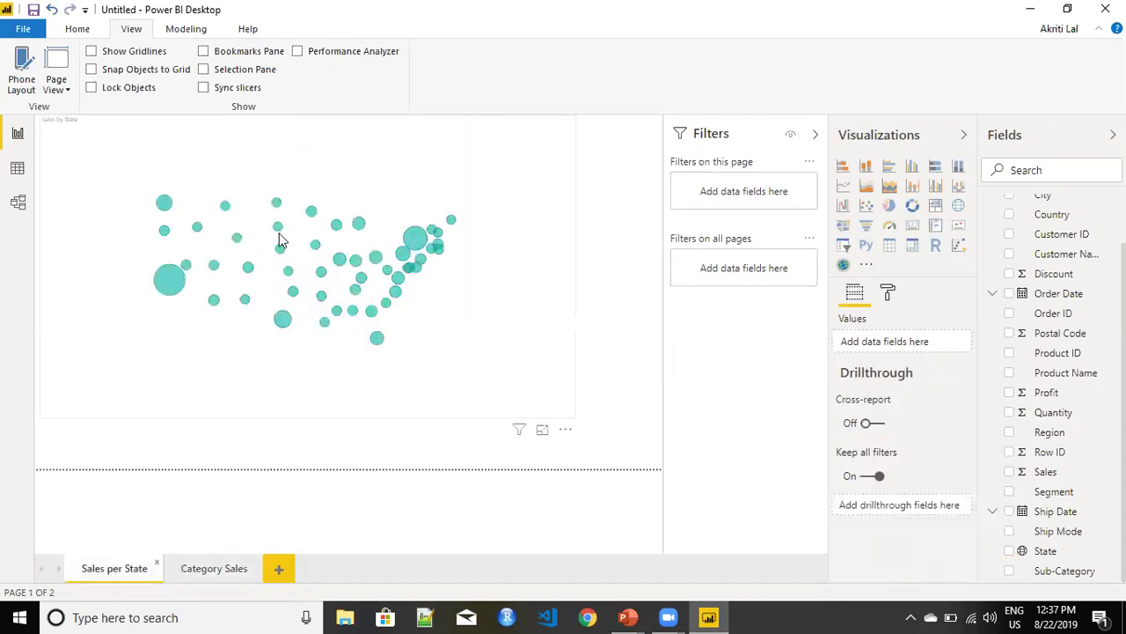
{"action": "mouse_move", "coordinate": [280, 237]}
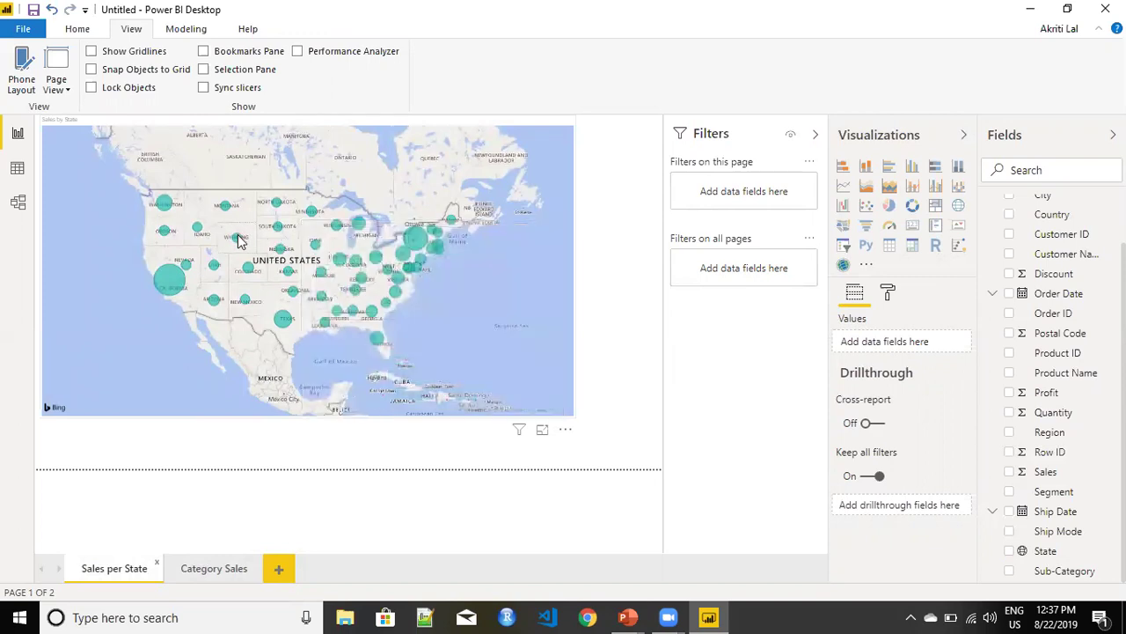
{"action": "mouse_move", "coordinate": [238, 241]}
{"action": "mouse_move", "coordinate": [247, 277]}
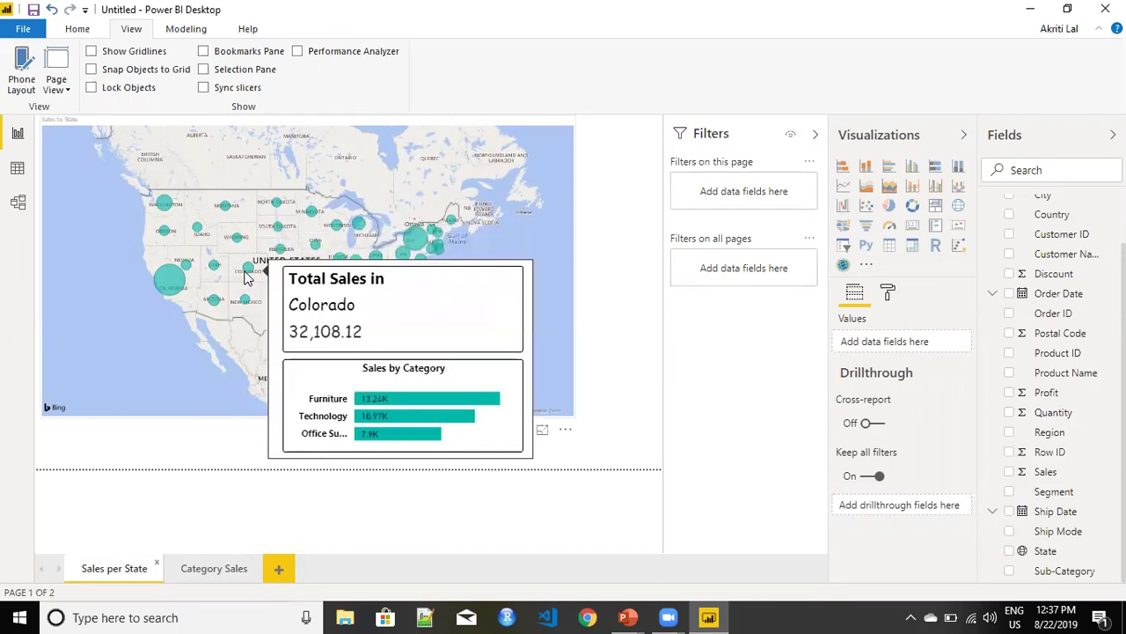